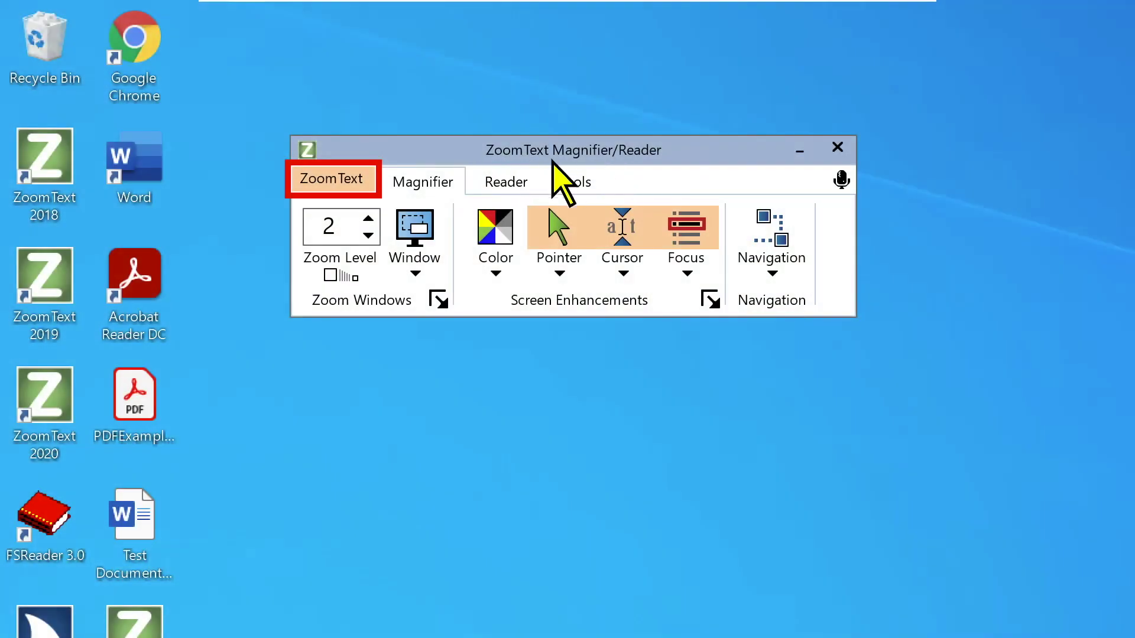
Move the ZoomText window lower and keep the zoom window type at Full screen.
left_click_drag(425, 154, 441, 233)
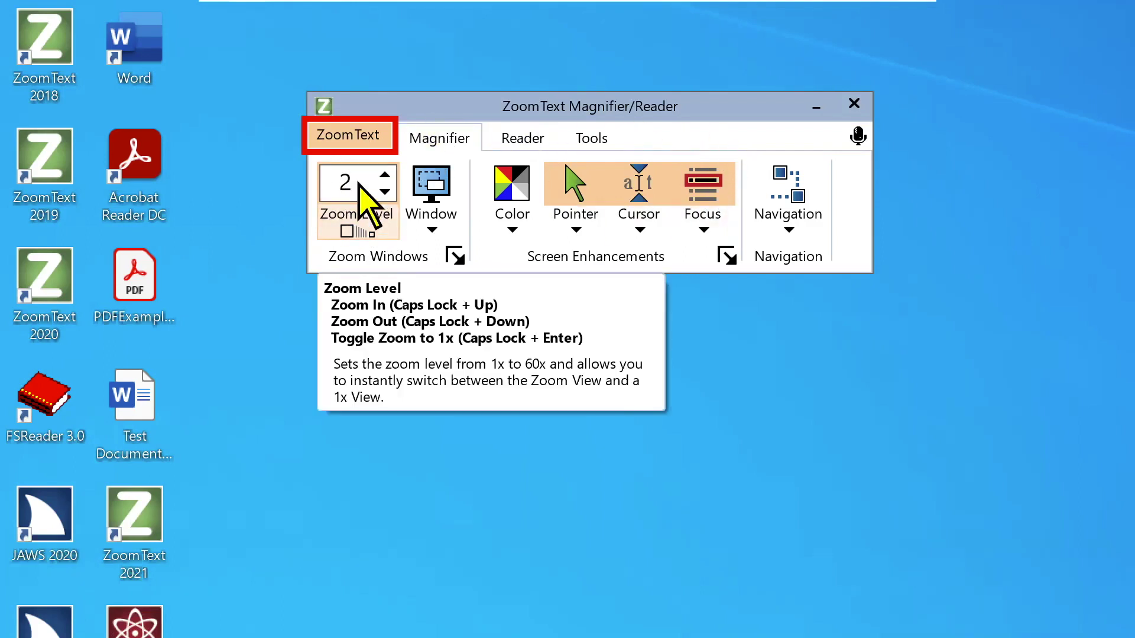
left_click(439, 232)
mouse_move(475, 255)
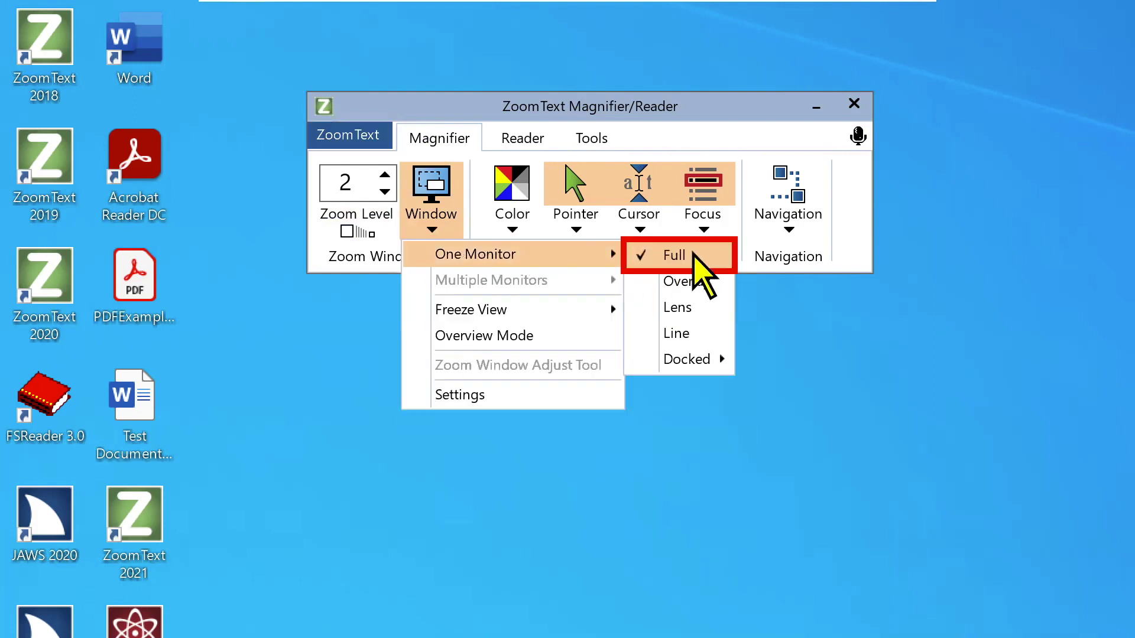
left_click(712, 99)
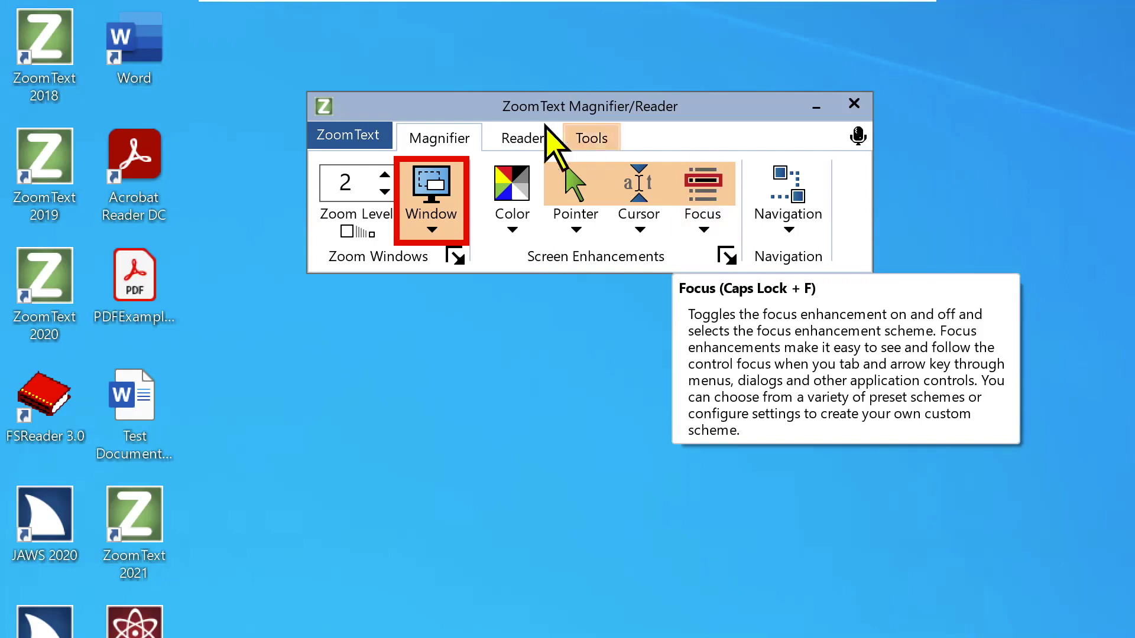
left_click(520, 133)
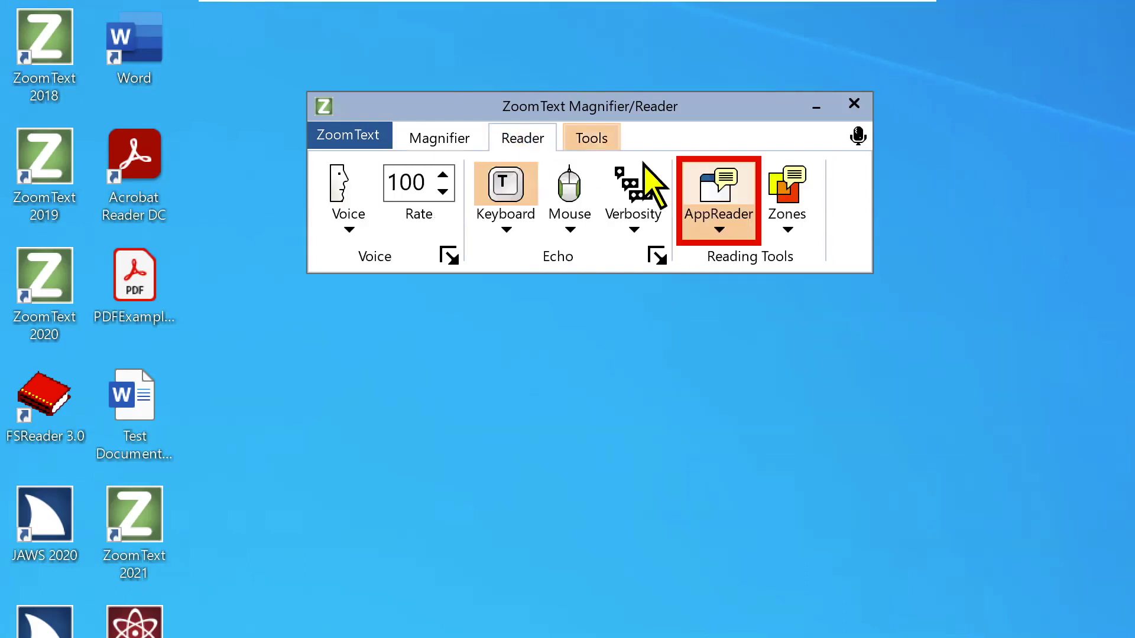
left_click(512, 229)
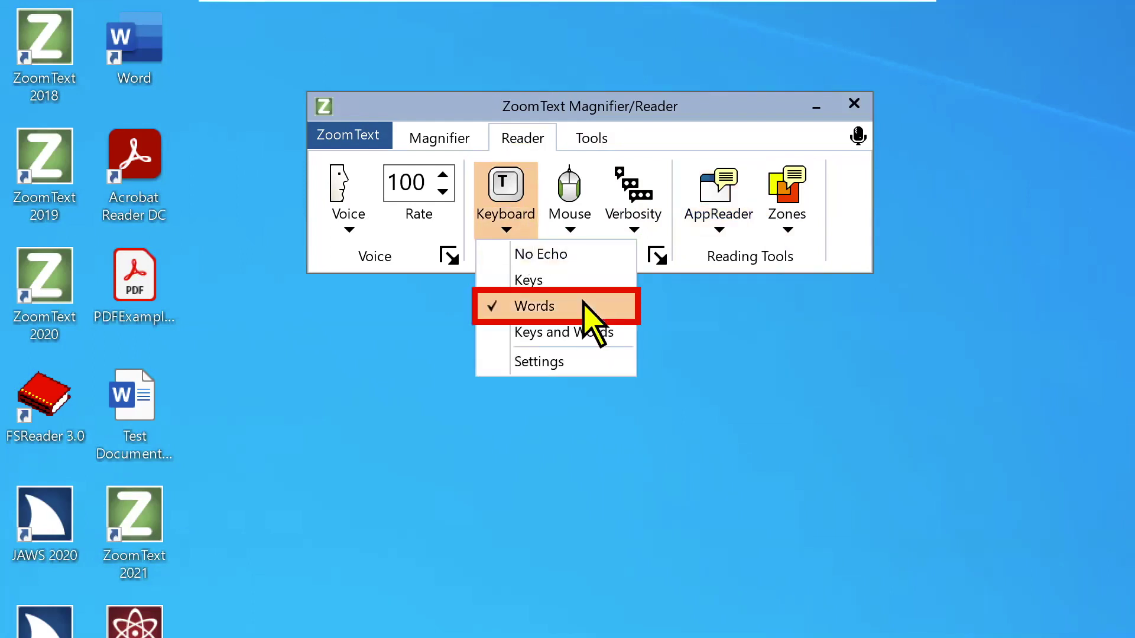
left_click(350, 195)
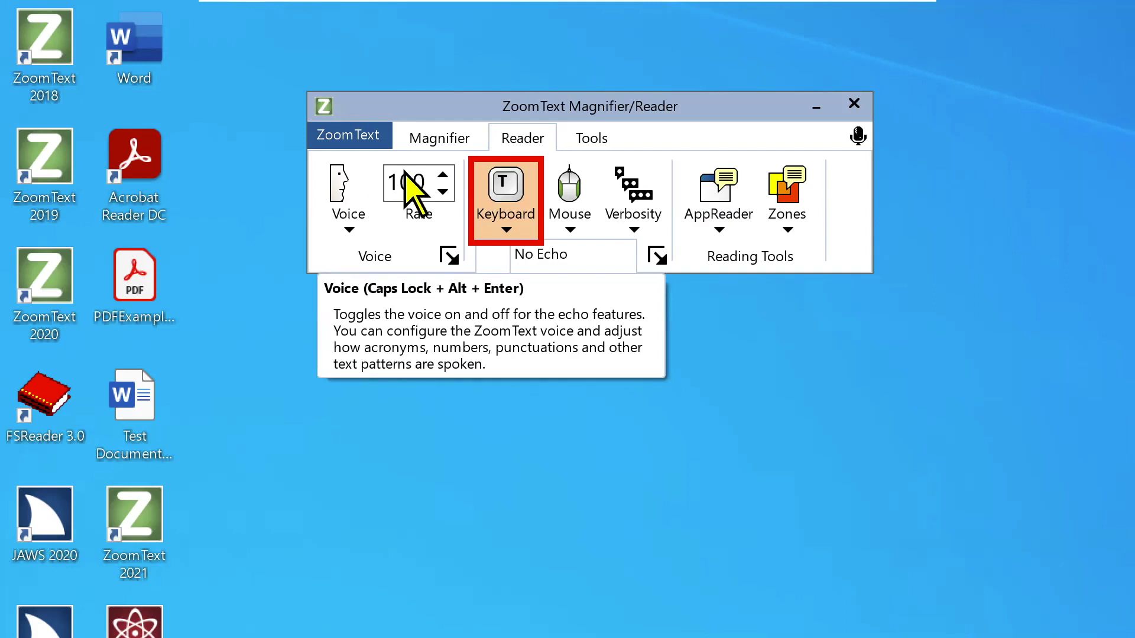
left_click(445, 144)
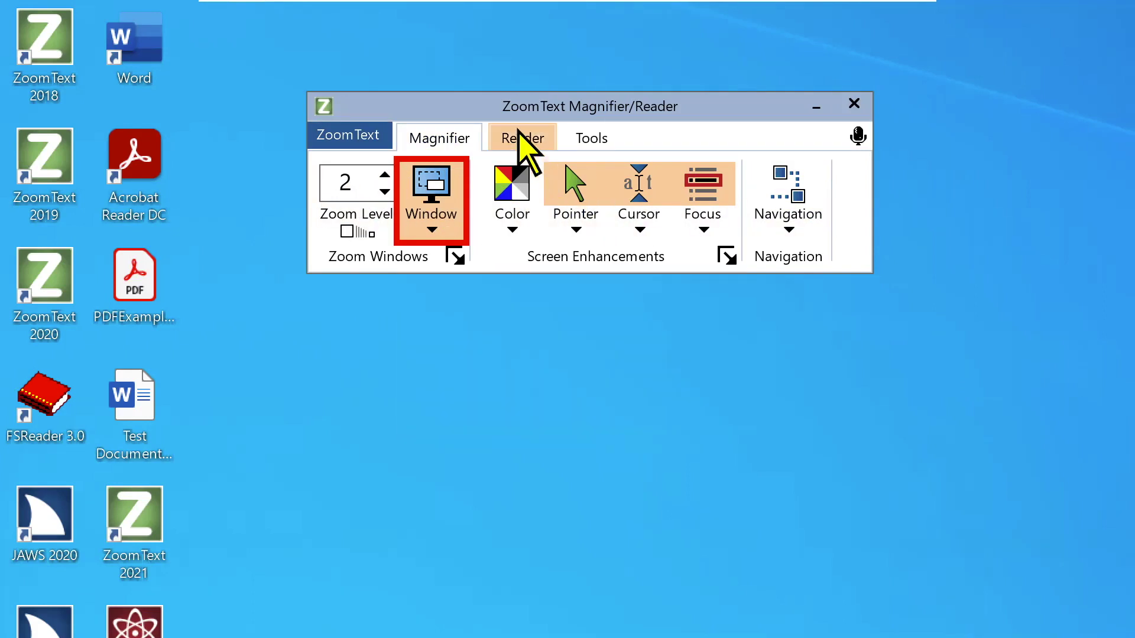
Move the ZoomText window further down and raise magnification to 3x.
left_click_drag(518, 112, 519, 162)
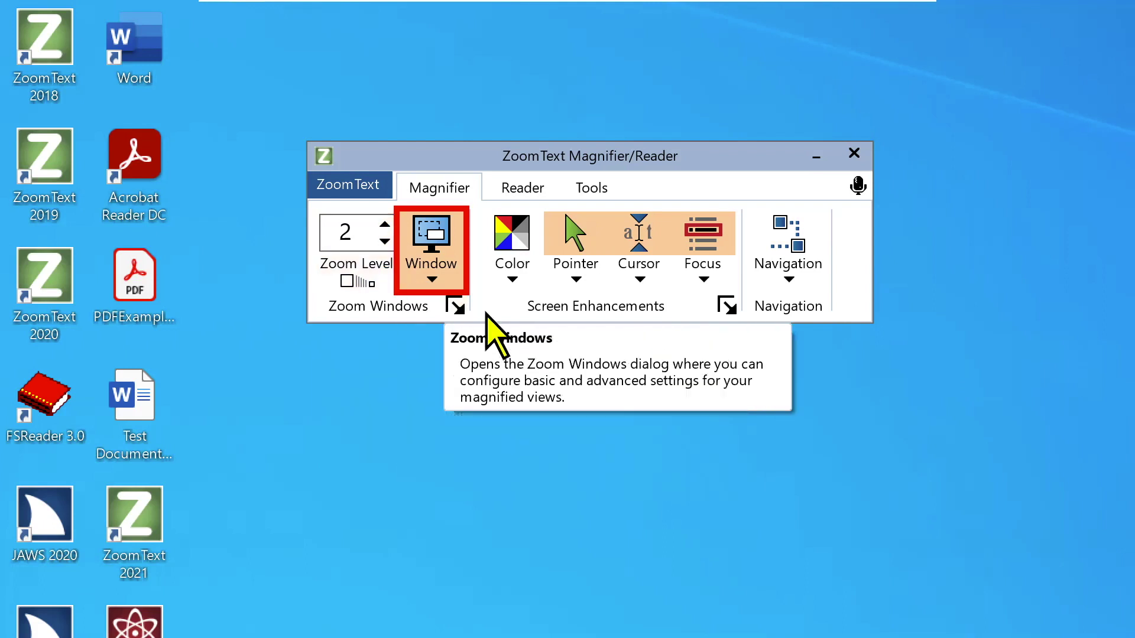
left_click(383, 225)
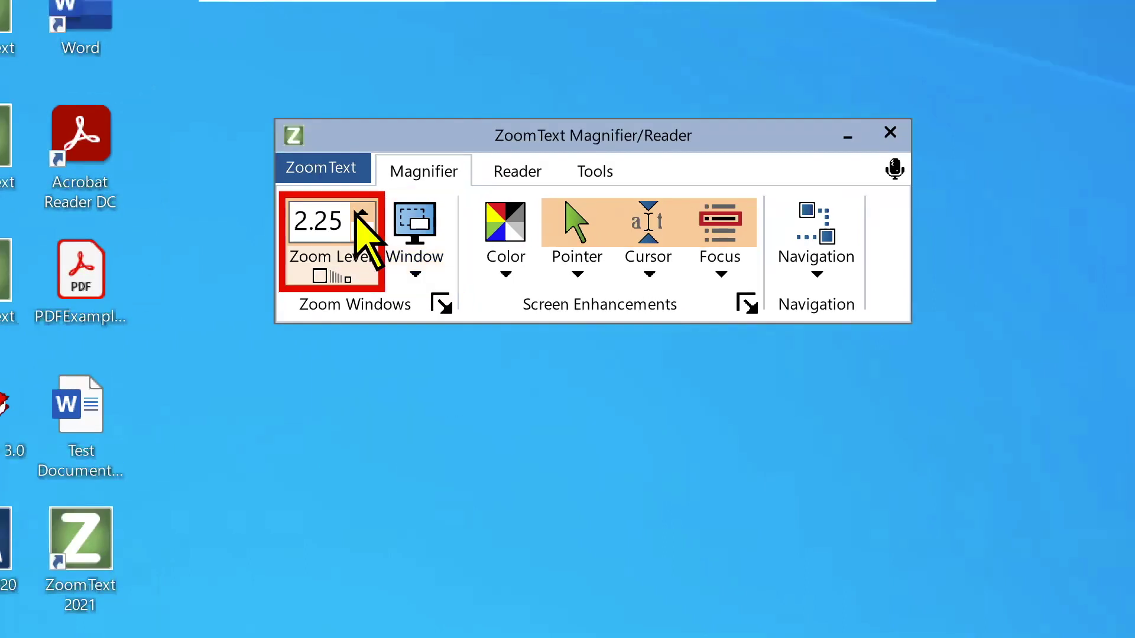
left_click(334, 203)
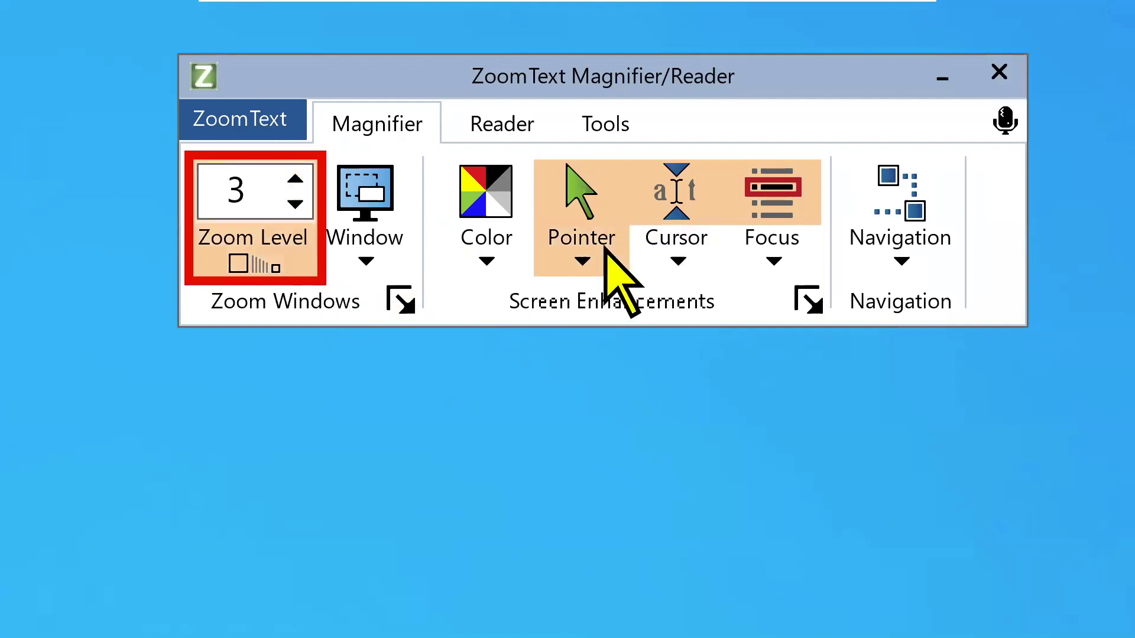
Apply the Giant Green pointer scheme.
left_click(612, 266)
mouse_move(631, 337)
left_click(863, 416)
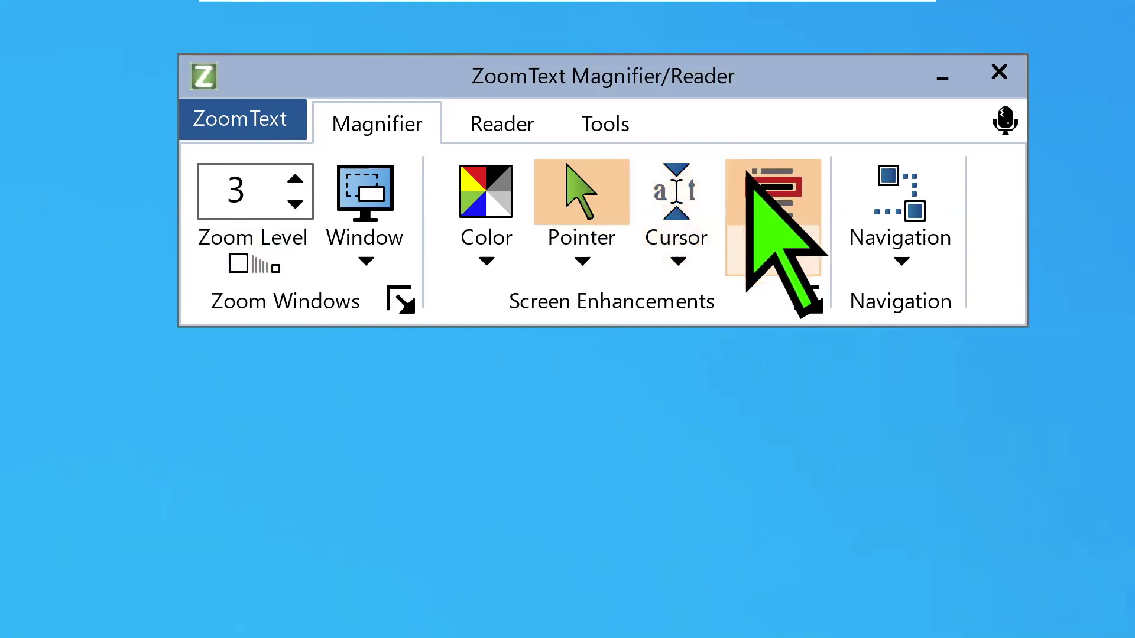
left_click(672, 172)
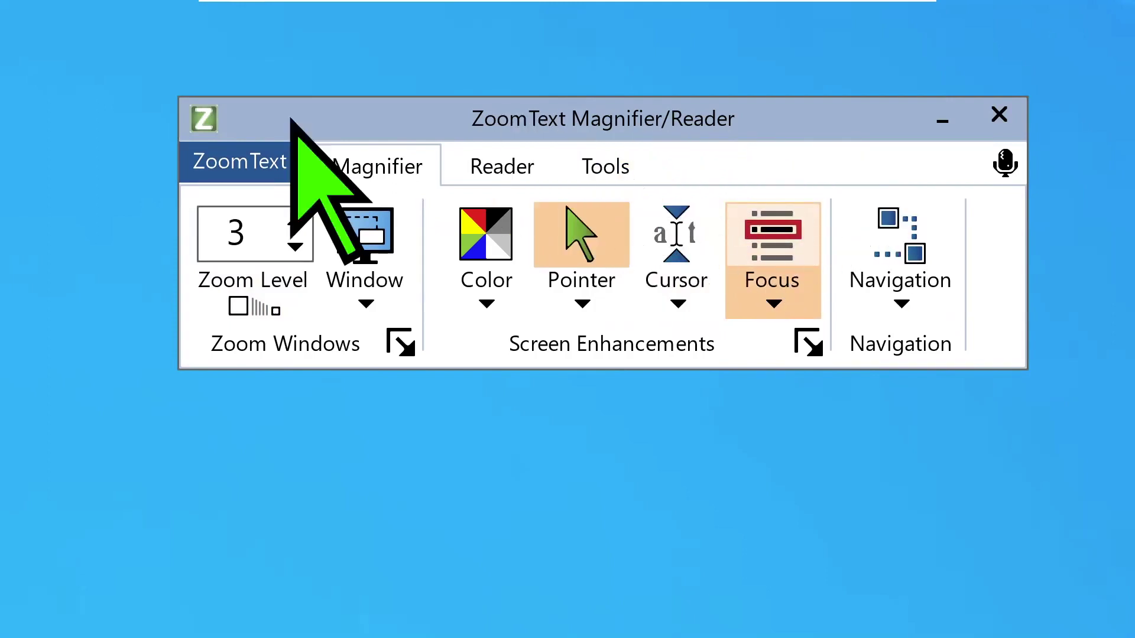
Save the current settings as the default configuration and confirm with Yes.
left_click(247, 158)
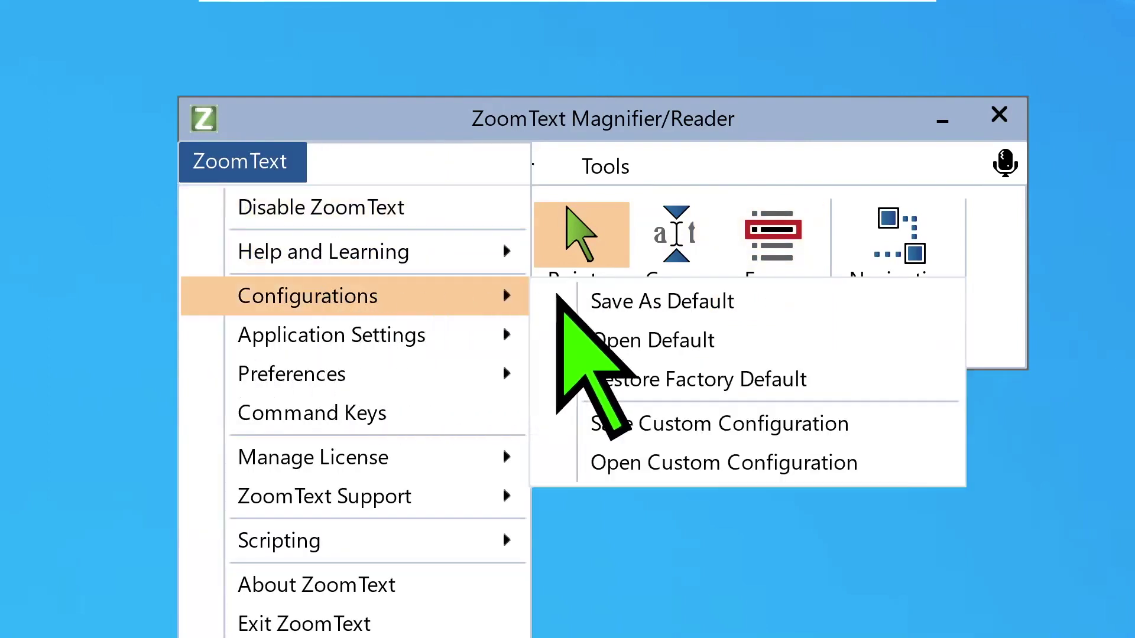
mouse_move(307, 297)
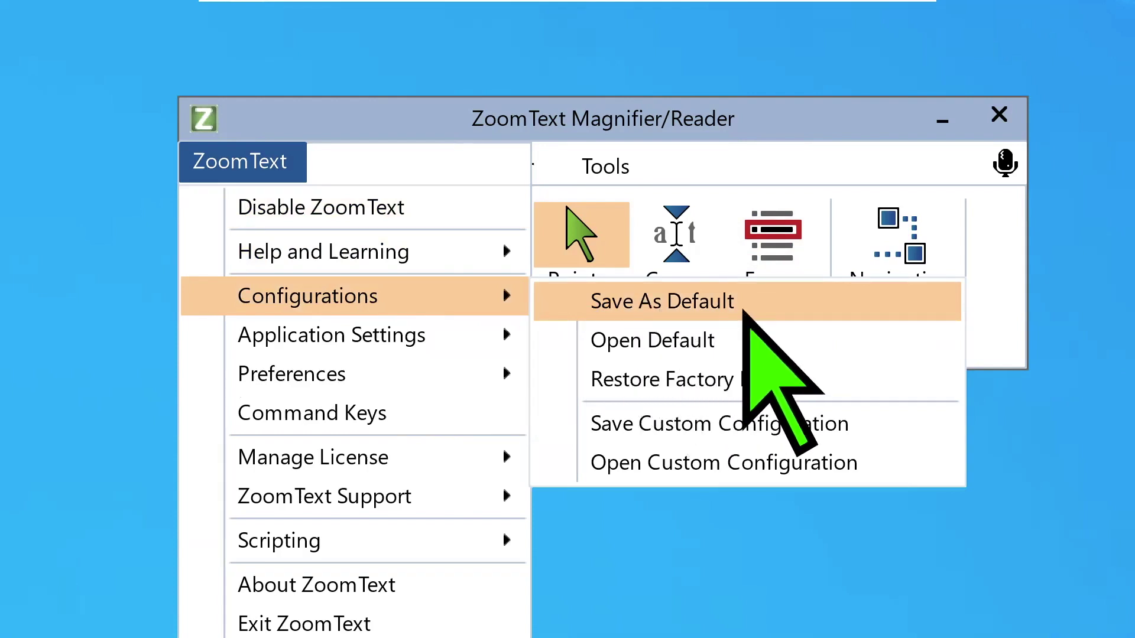
left_click(744, 313)
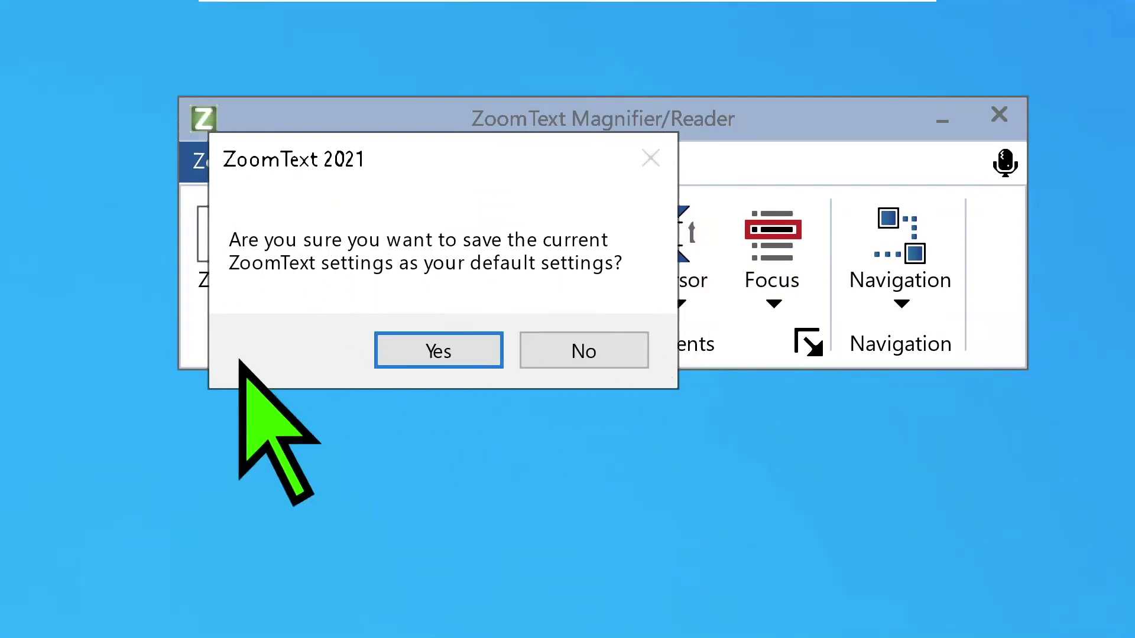
left_click(401, 349)
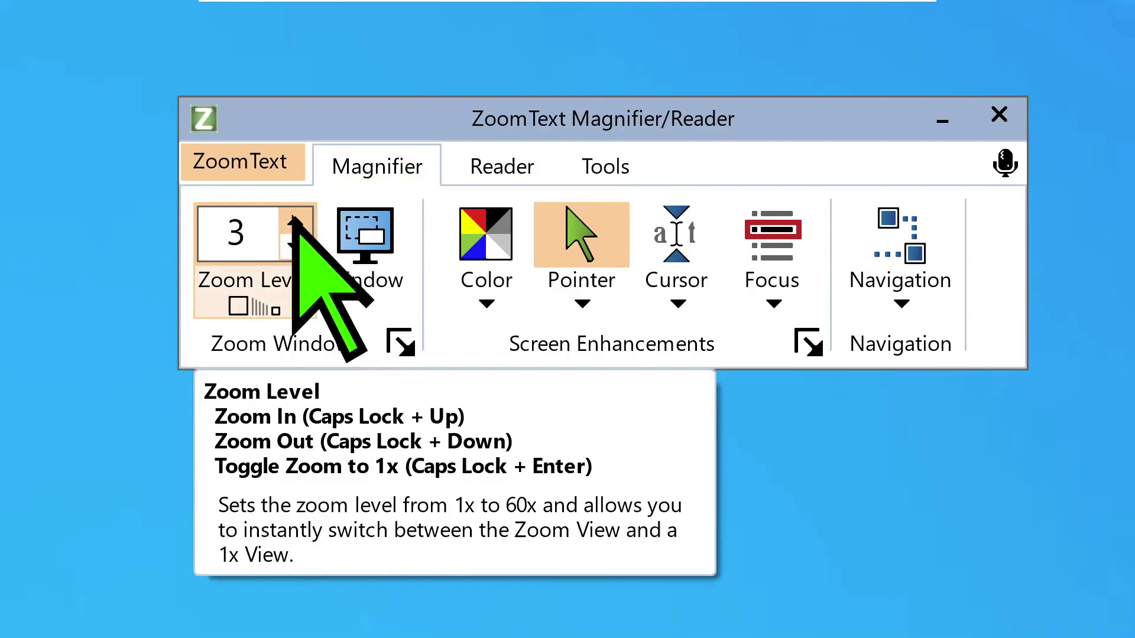
Toggle magnification between 3x and 4x, finish at 3x, and open the ZoomText menu.
left_click(294, 223)
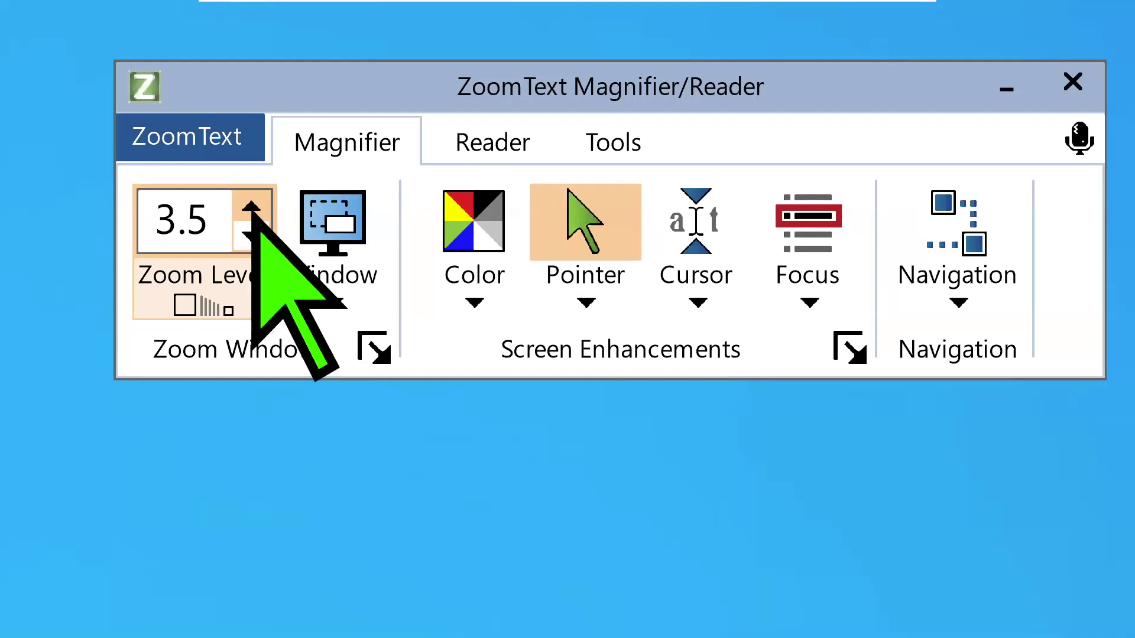
left_click(252, 207)
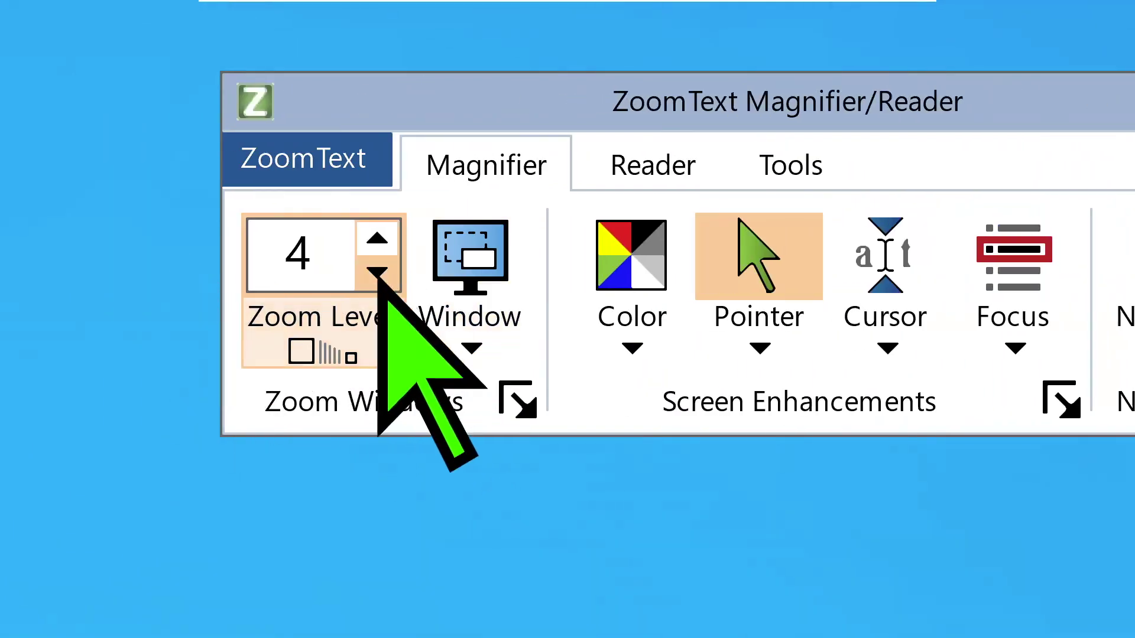
left_click(377, 273)
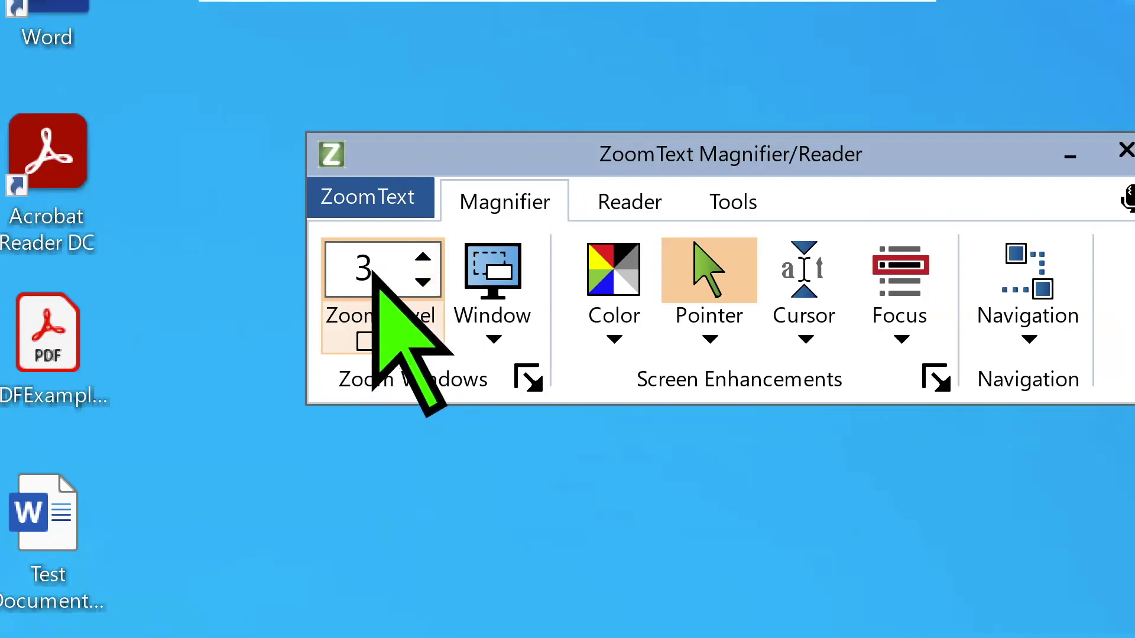
left_click(422, 261)
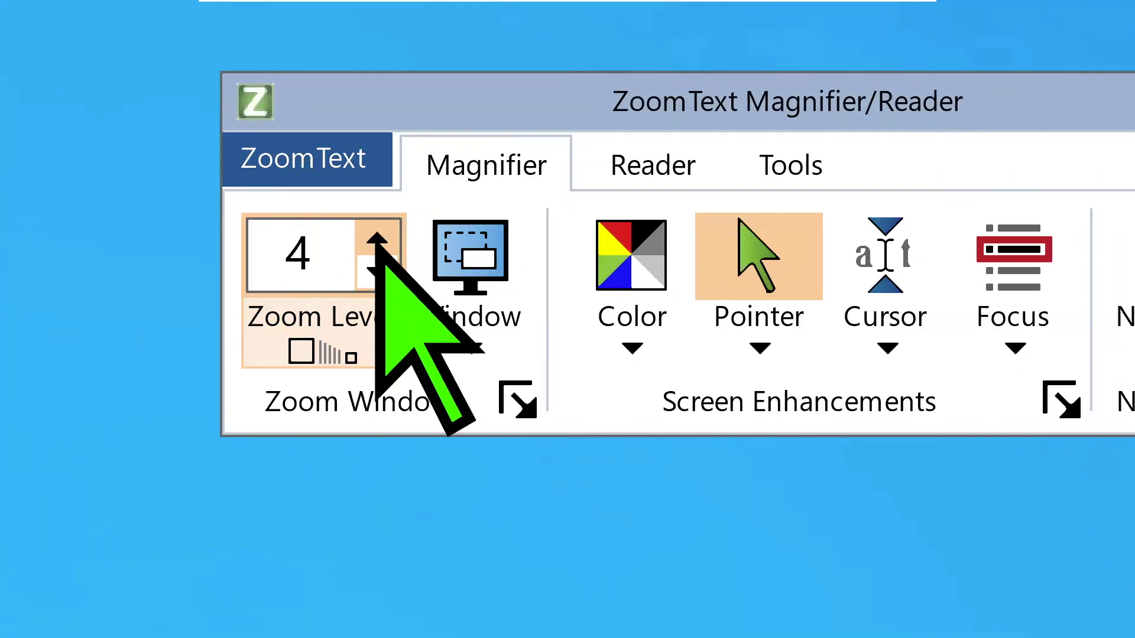
left_click(376, 272)
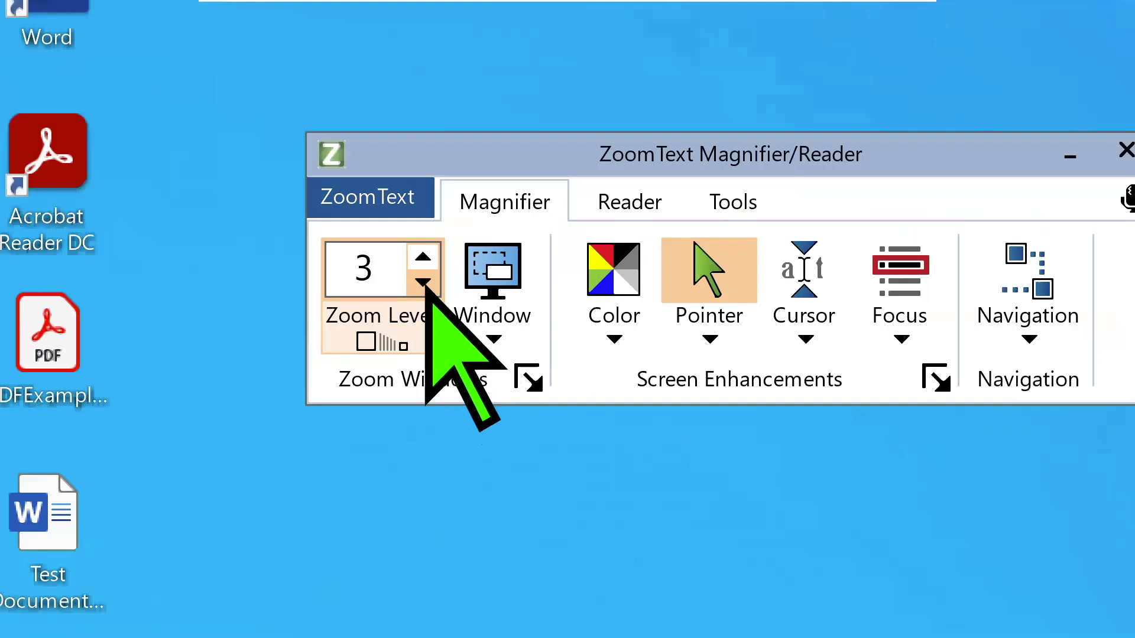
left_click(385, 195)
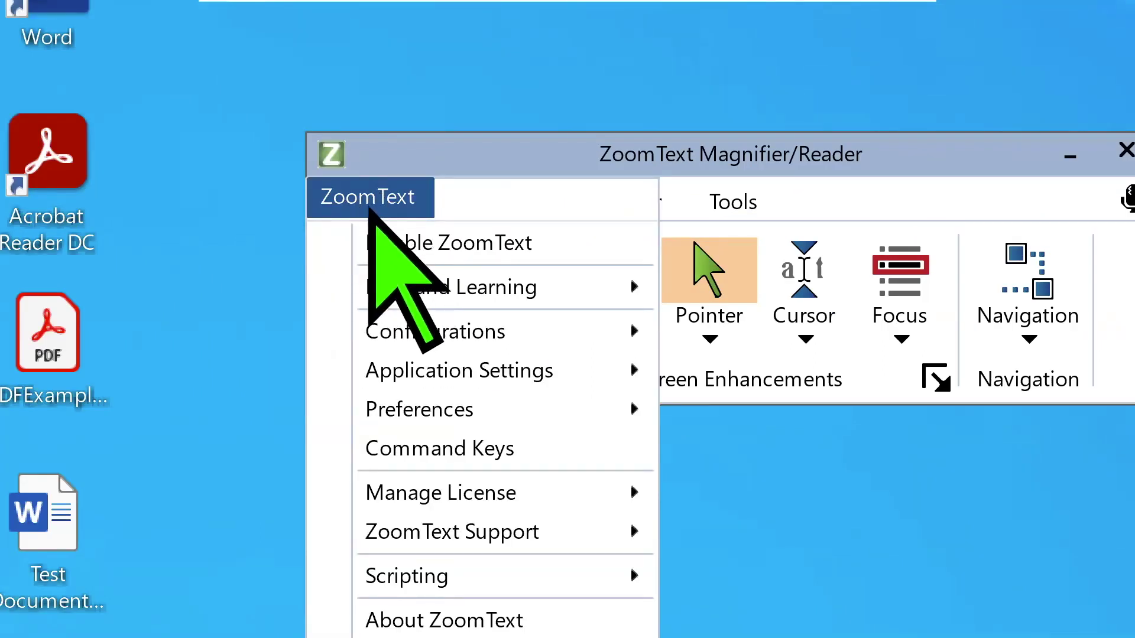
mouse_move(420, 409)
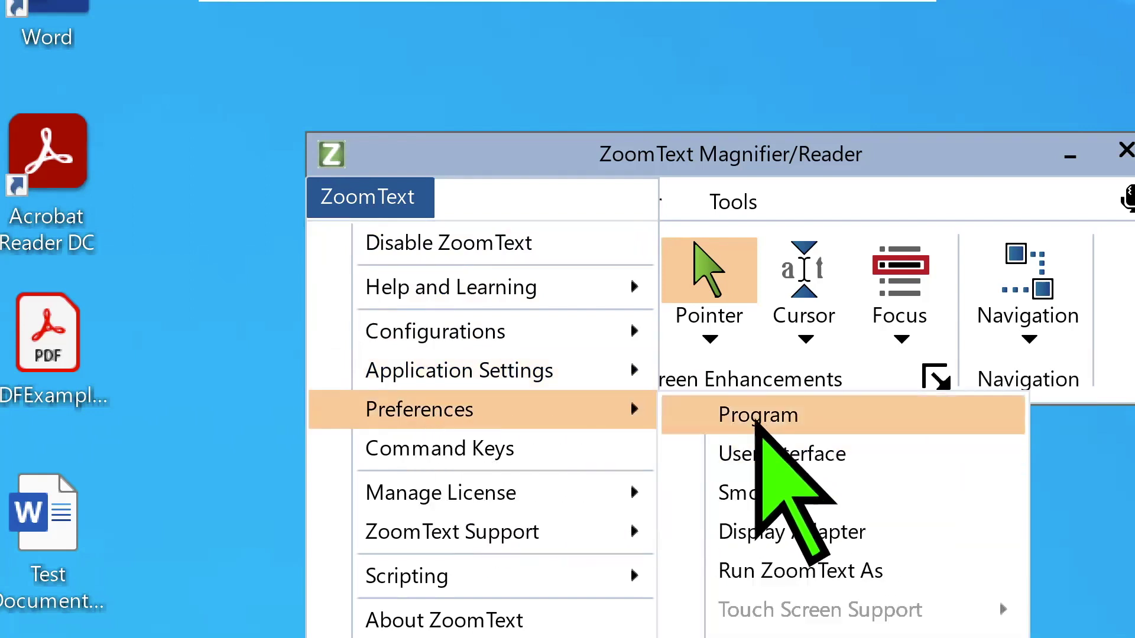
Review the Program preferences, including save-on-exit and update checks, and accept them.
left_click(756, 423)
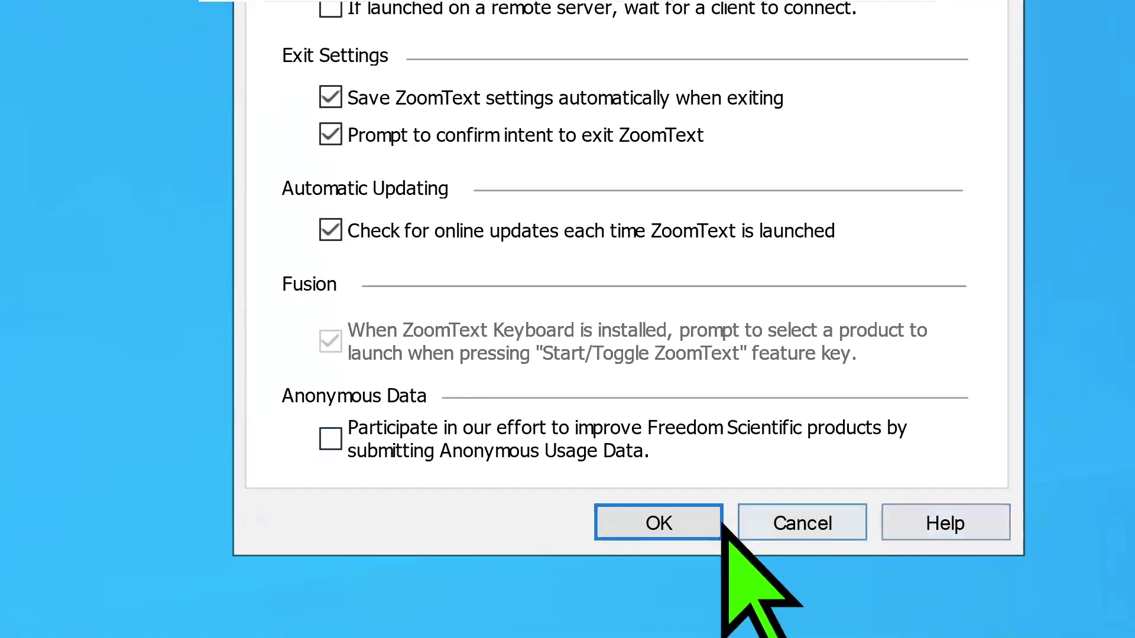
left_click(659, 520)
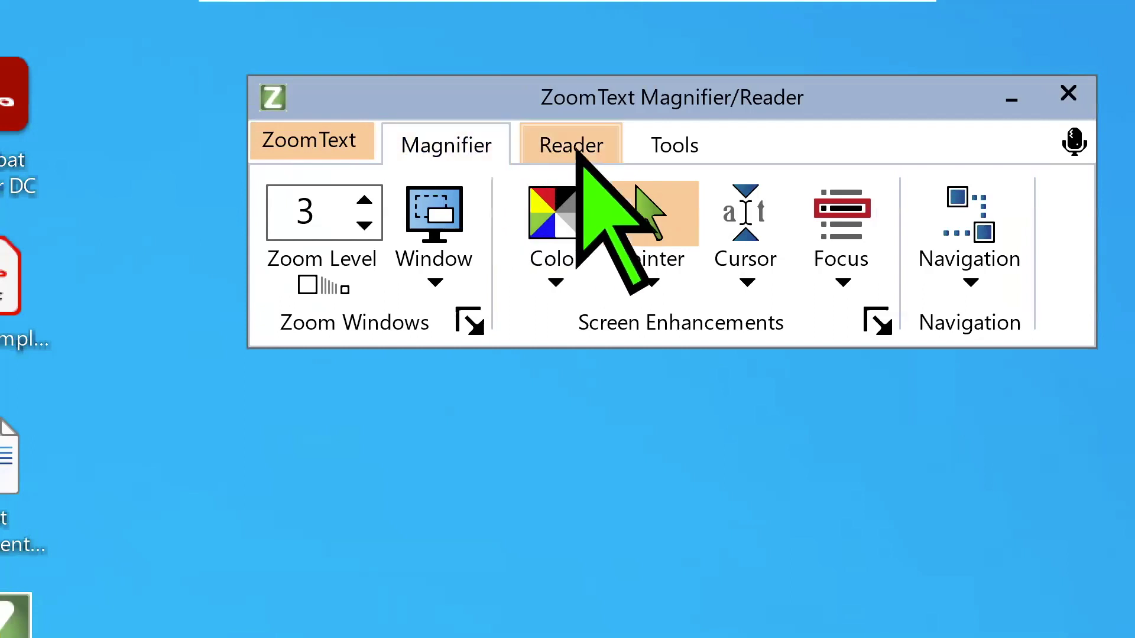
left_click(362, 148)
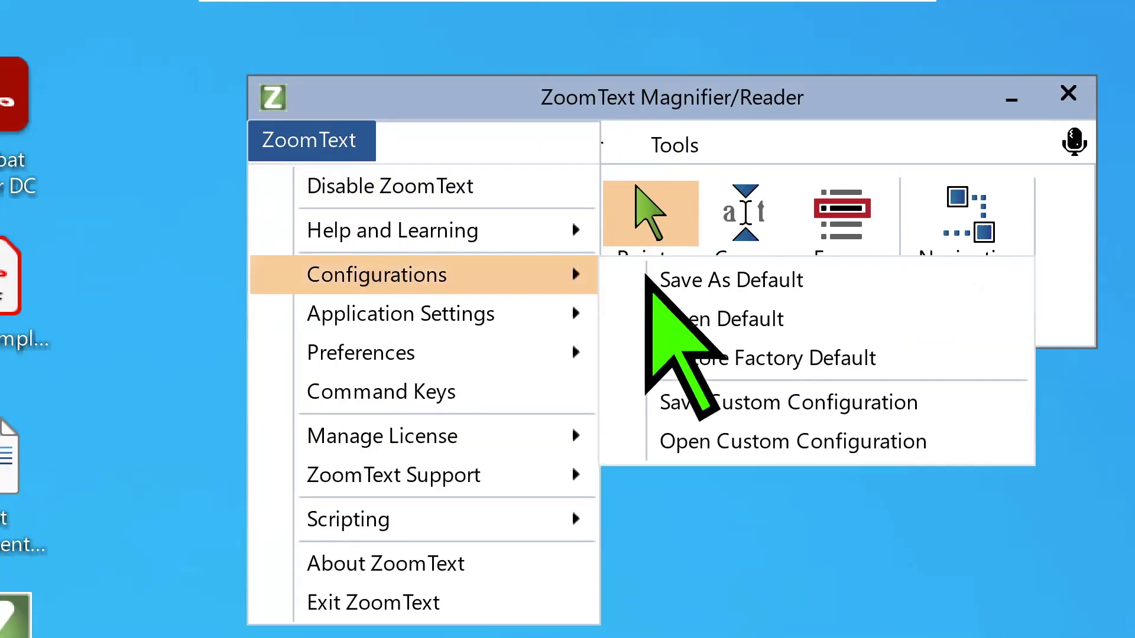
Close the menu, drop magnification to 2.5x, and glance at the configuration options.
key("Escape")
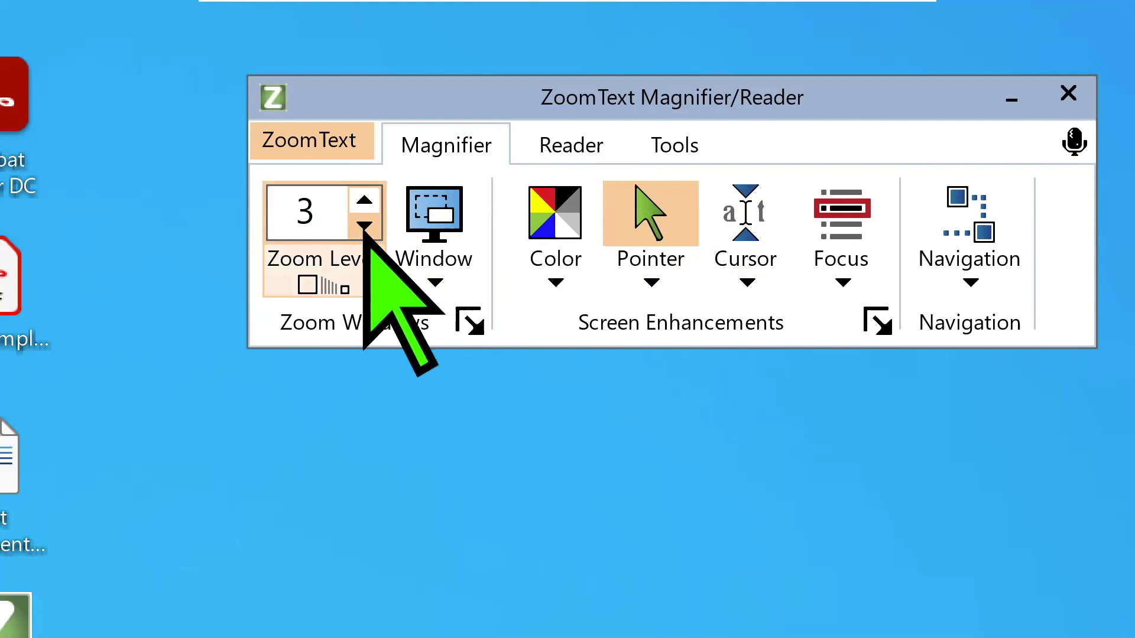
left_click(364, 227)
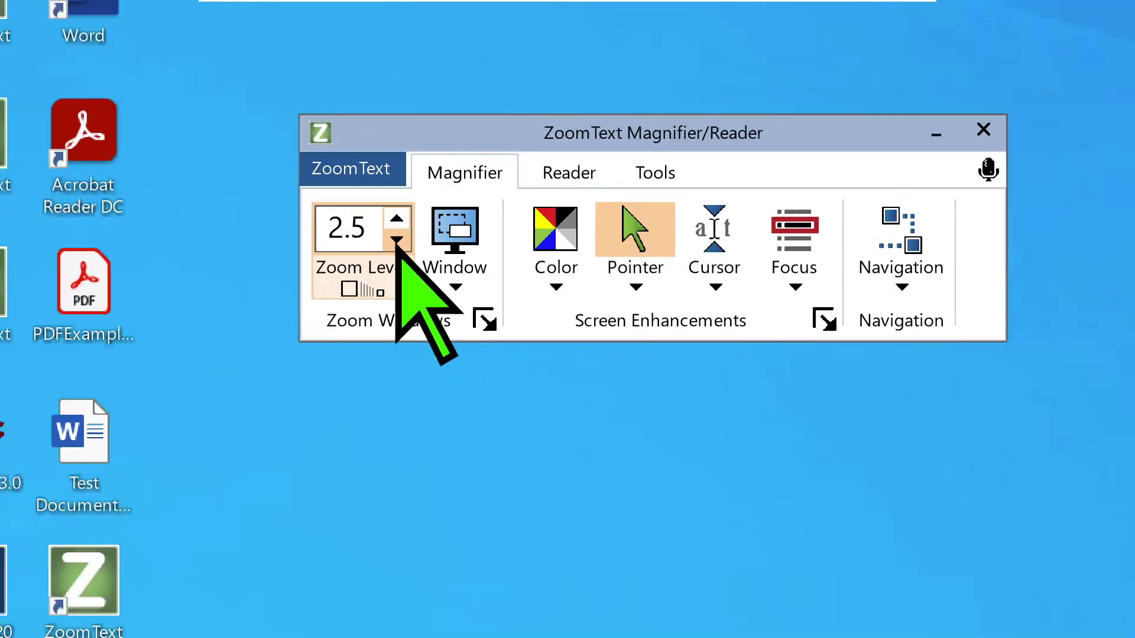
left_click(380, 184)
mouse_move(407, 281)
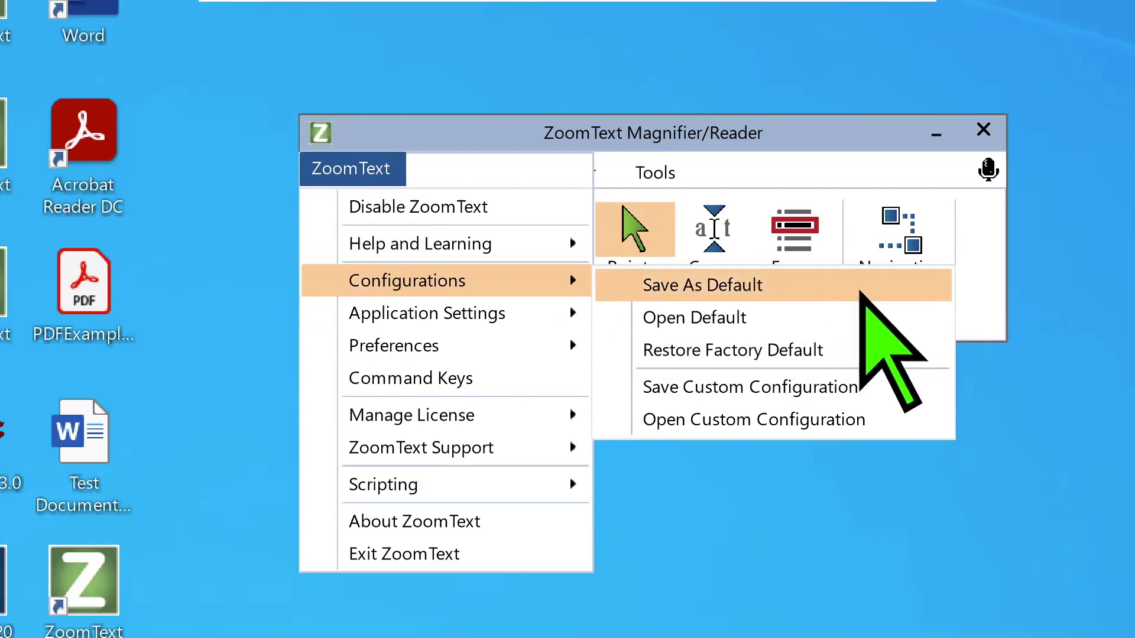
left_click(753, 170)
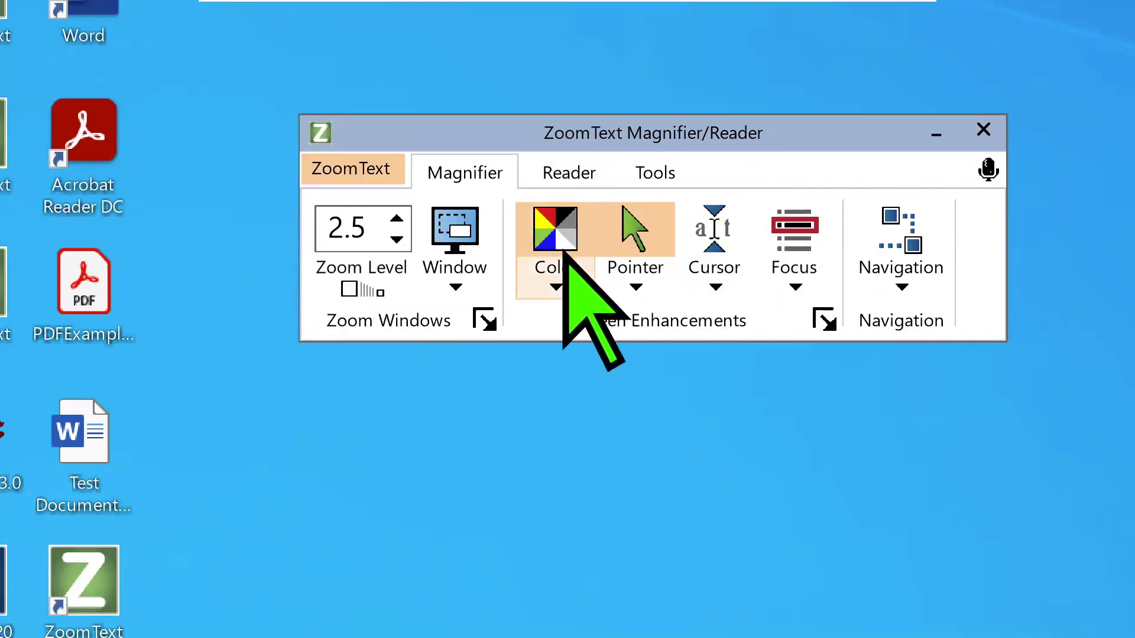
Turn on color enhancement and apply the Green Circle text cursor scheme.
left_click(569, 248)
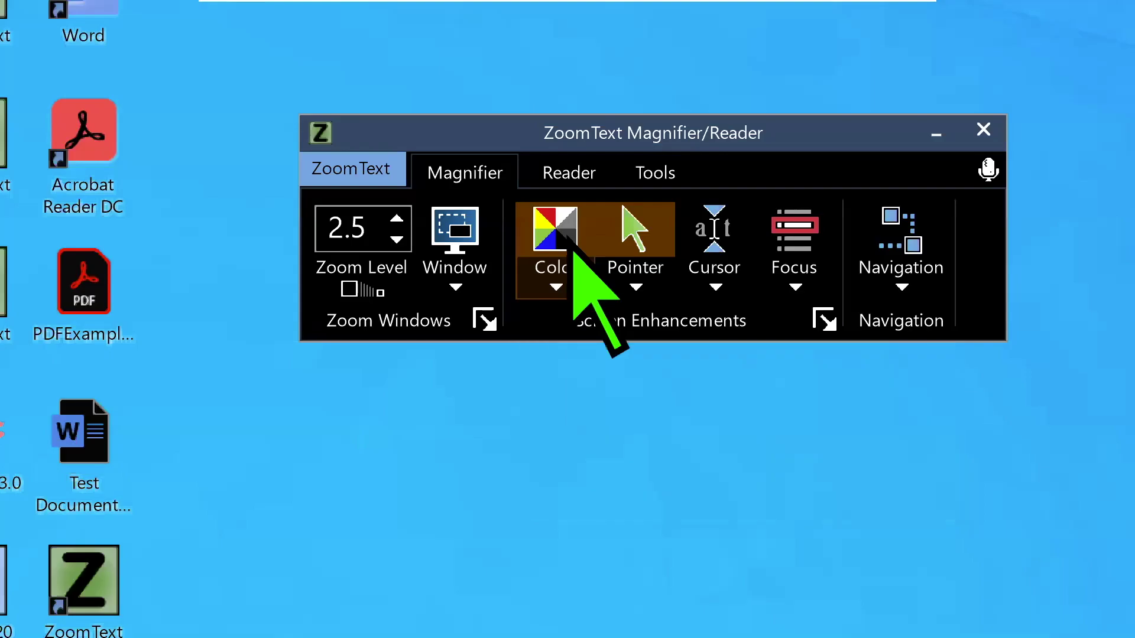
left_click(716, 290)
mouse_move(757, 350)
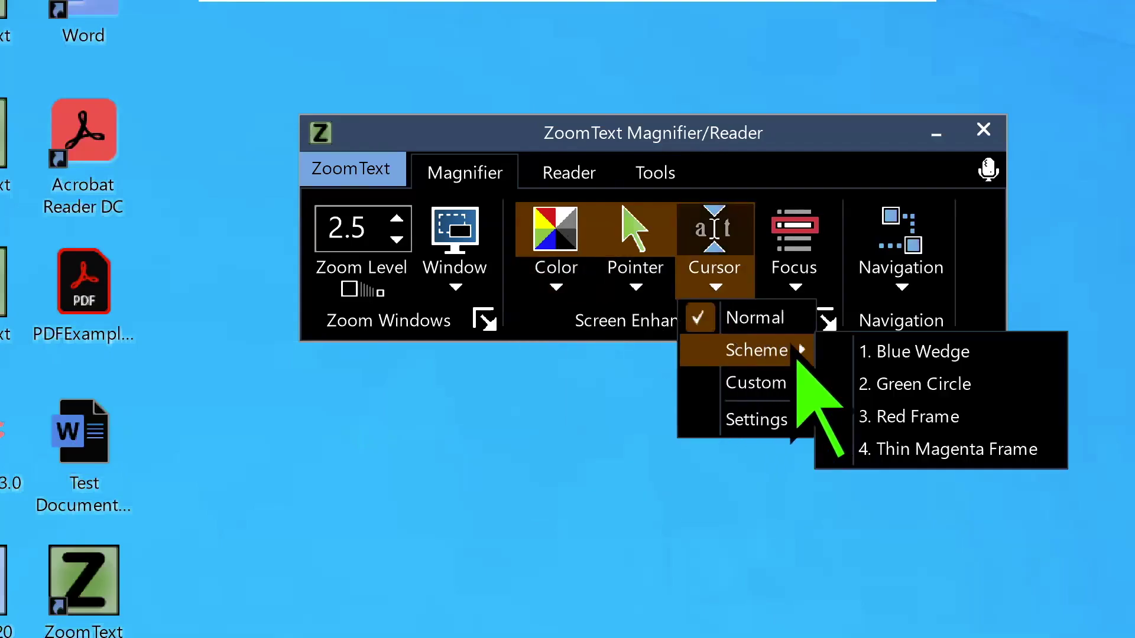
left_click(945, 378)
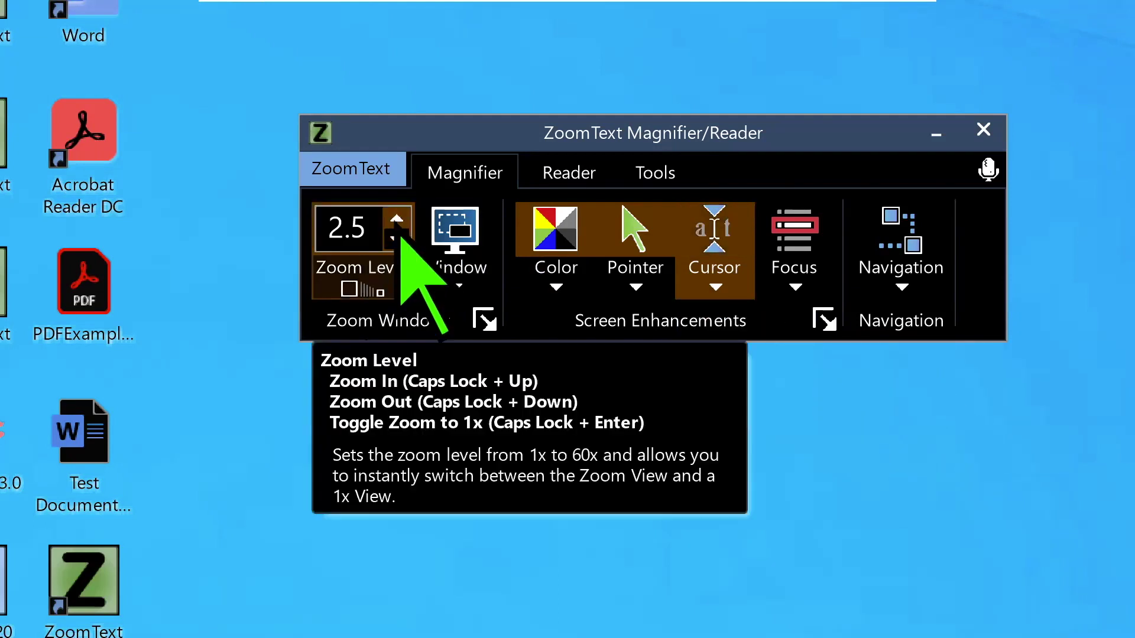
Raise magnification step by step to 5x, then settle back at 4x.
left_click(396, 221)
left_click(331, 189)
left_click(278, 157)
left_click(249, 139)
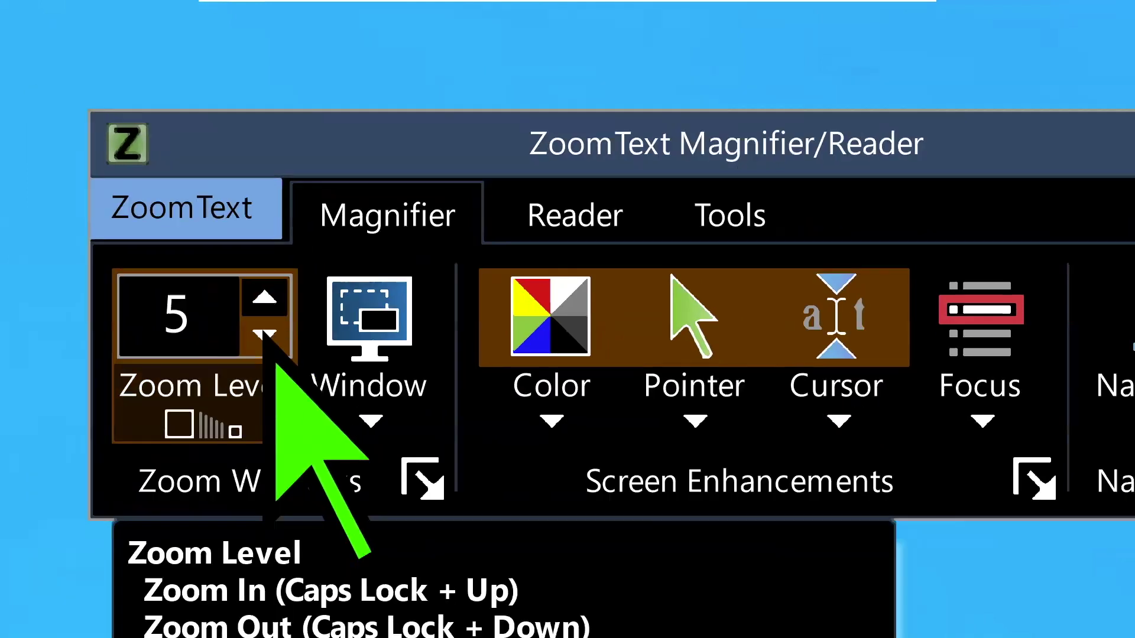
left_click(265, 340)
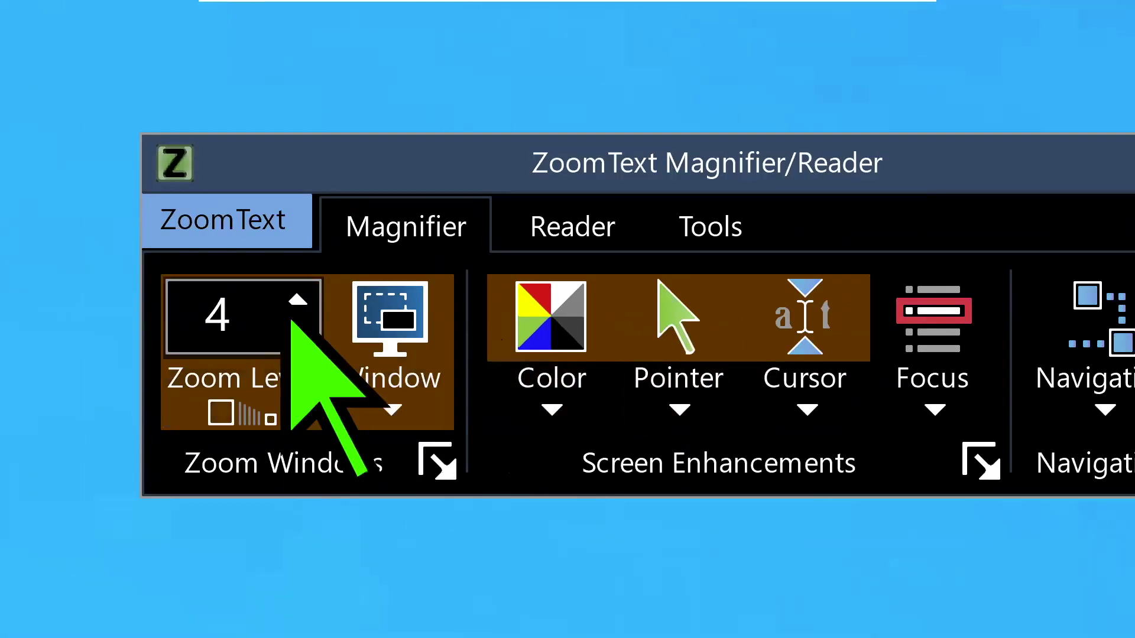
left_click(239, 217)
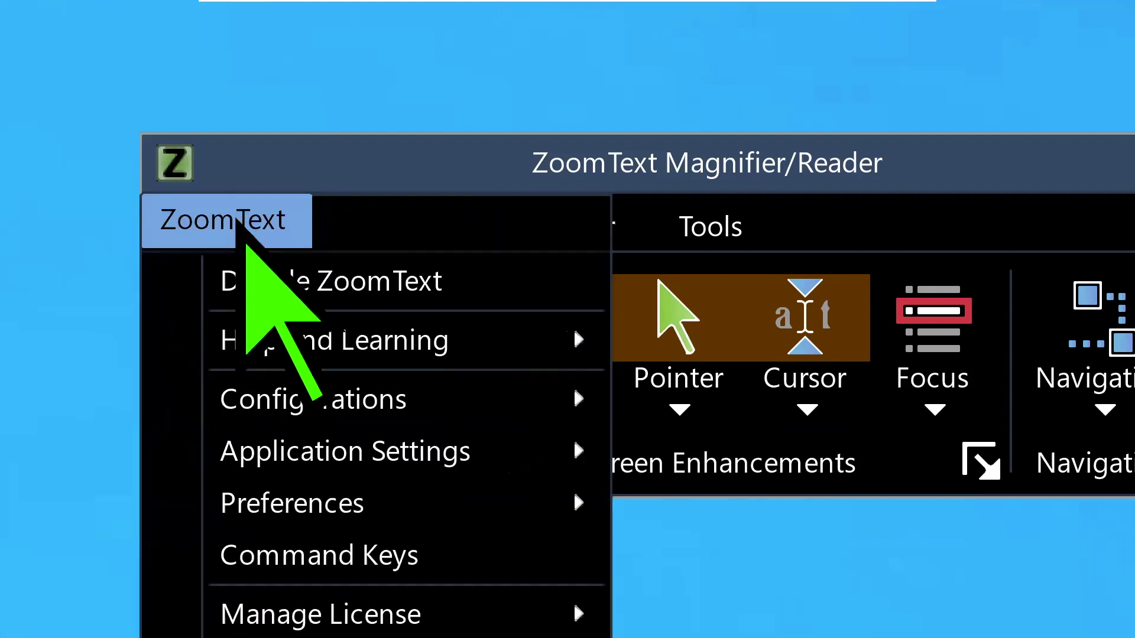
Load the saved default configuration via Configurations > Open Default.
left_click(282, 390)
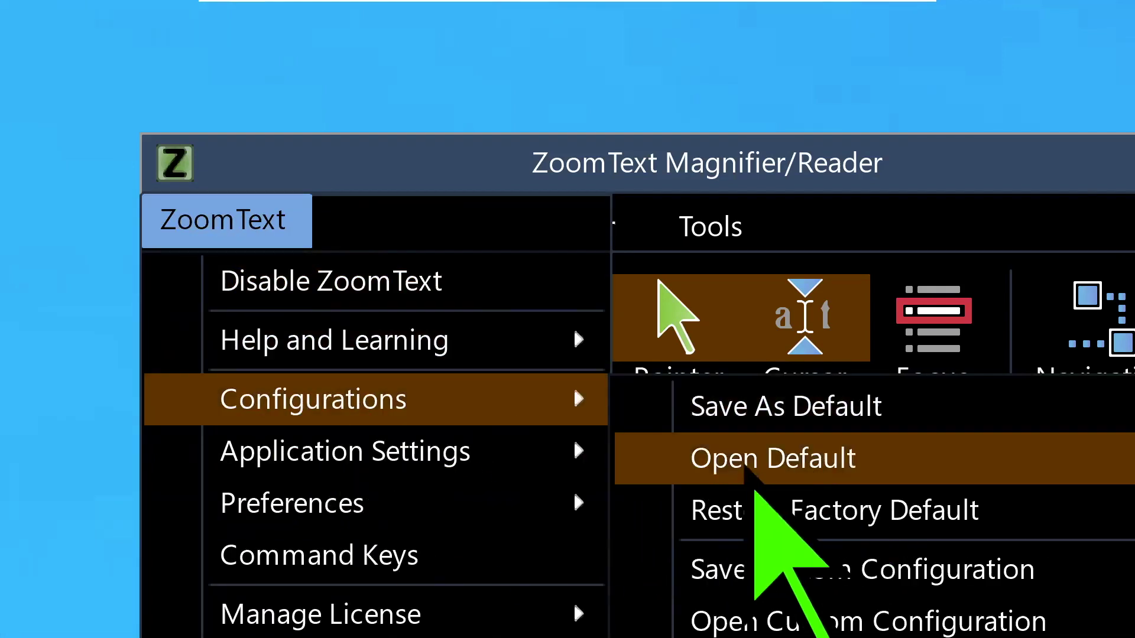
left_click(746, 468)
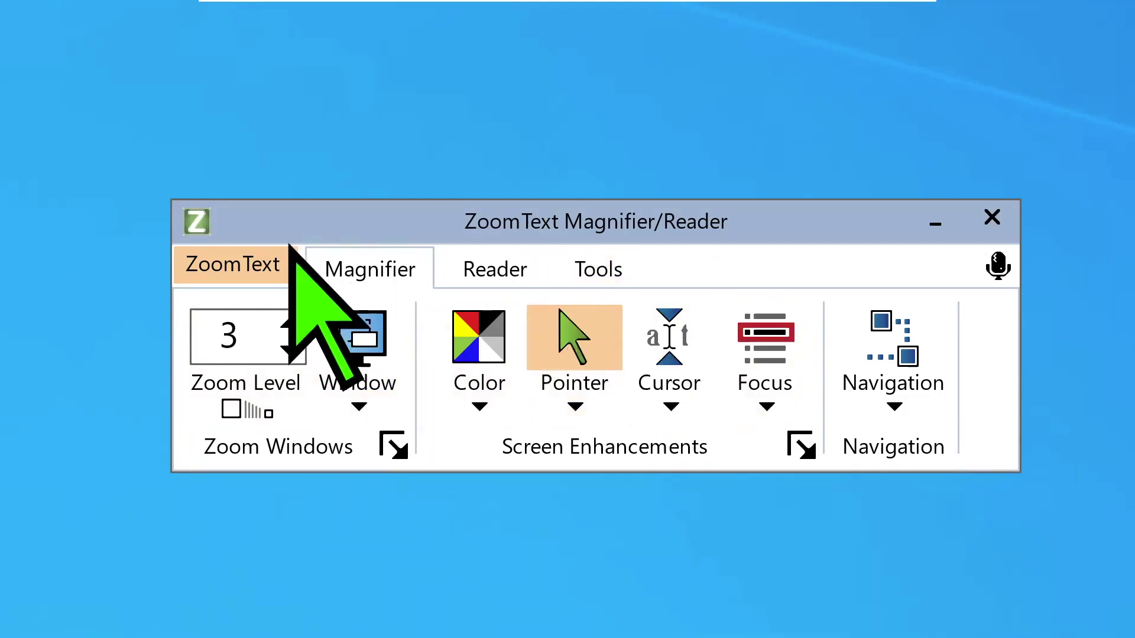
Open and dismiss the ZoomText menu, then check the Reader tab and return to Magnifier.
left_click(260, 266)
mouse_move(300, 399)
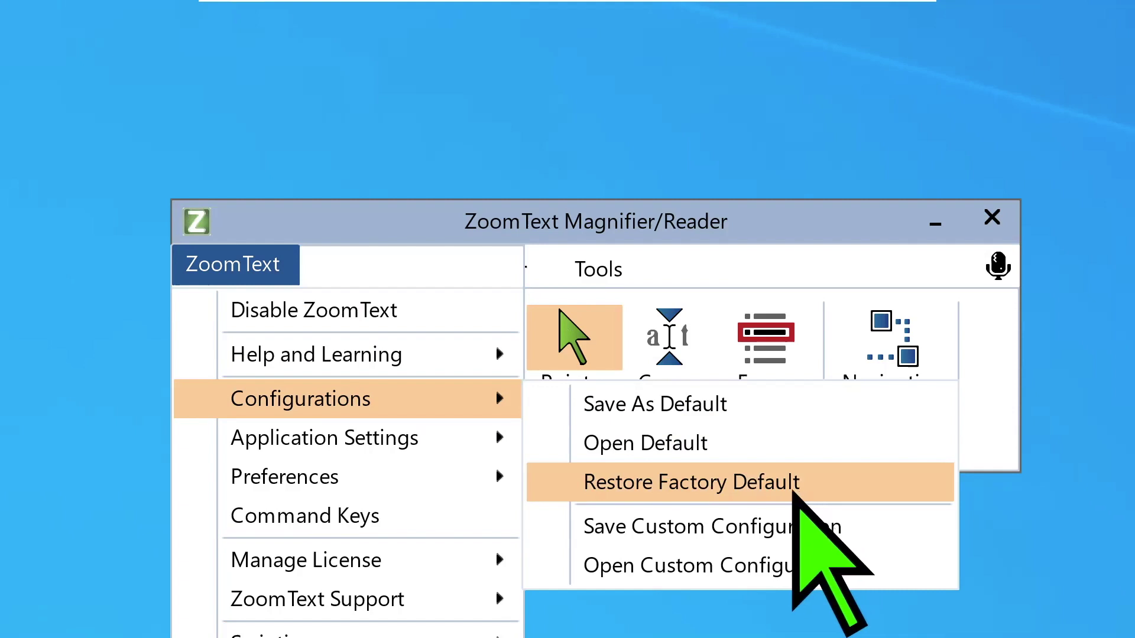
left_click(680, 260)
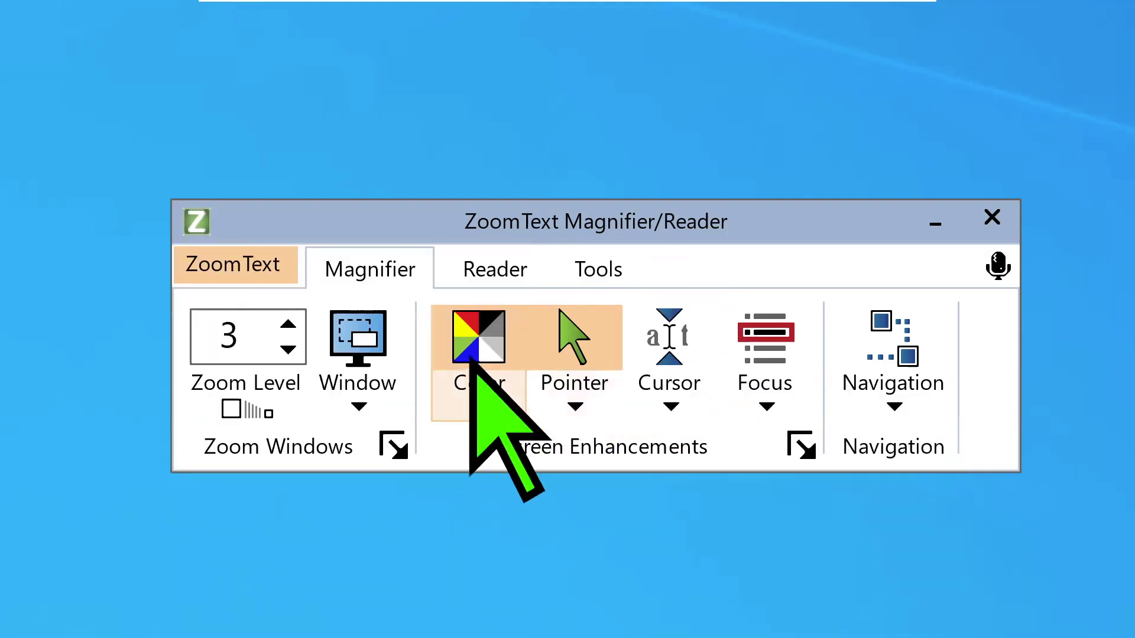
left_click(502, 277)
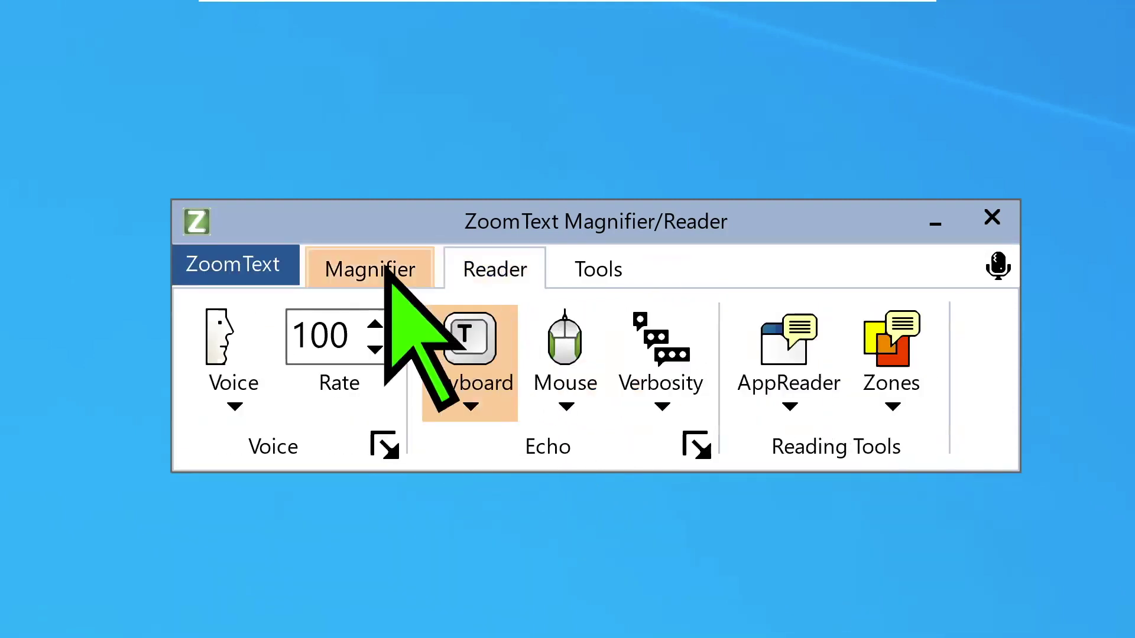
left_click(369, 267)
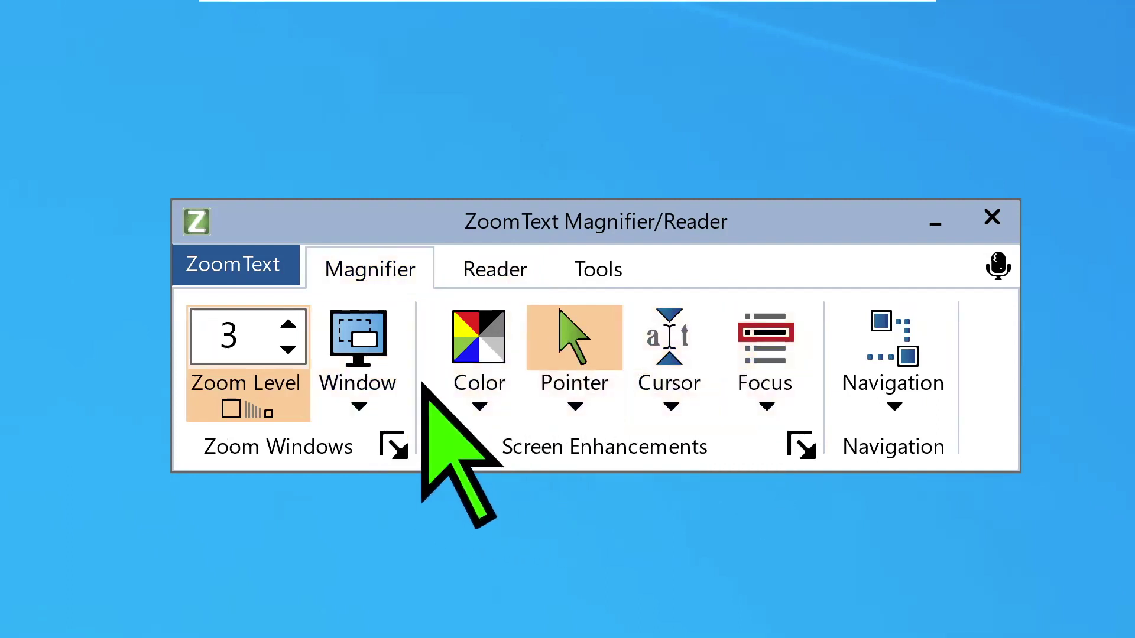
Restore the factory default configuration and confirm with Yes.
left_click(280, 281)
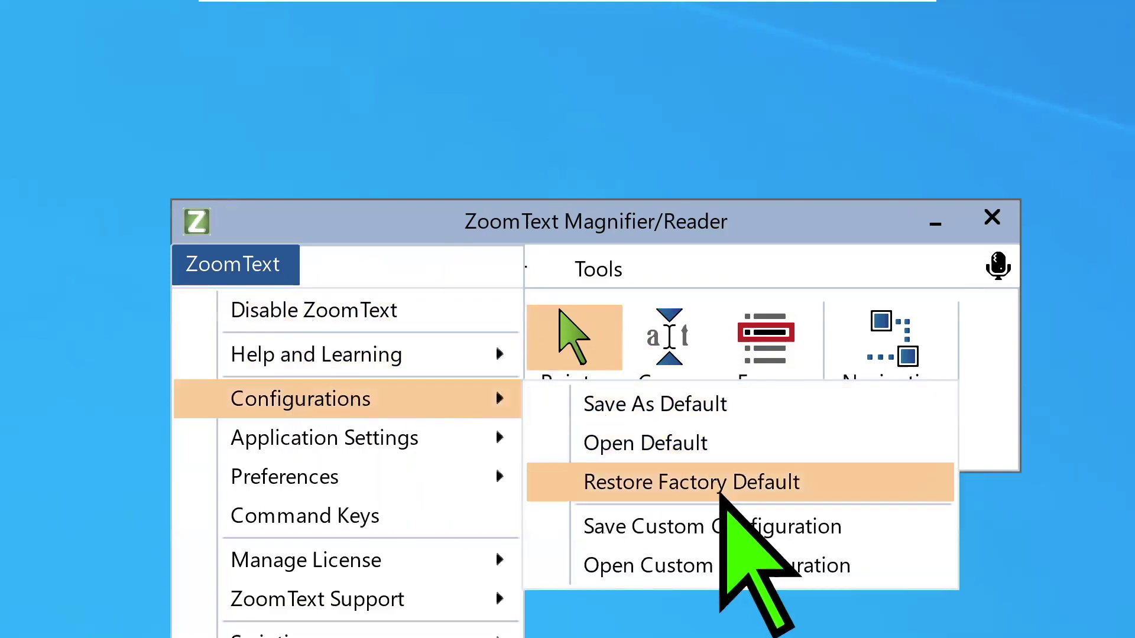
left_click(721, 496)
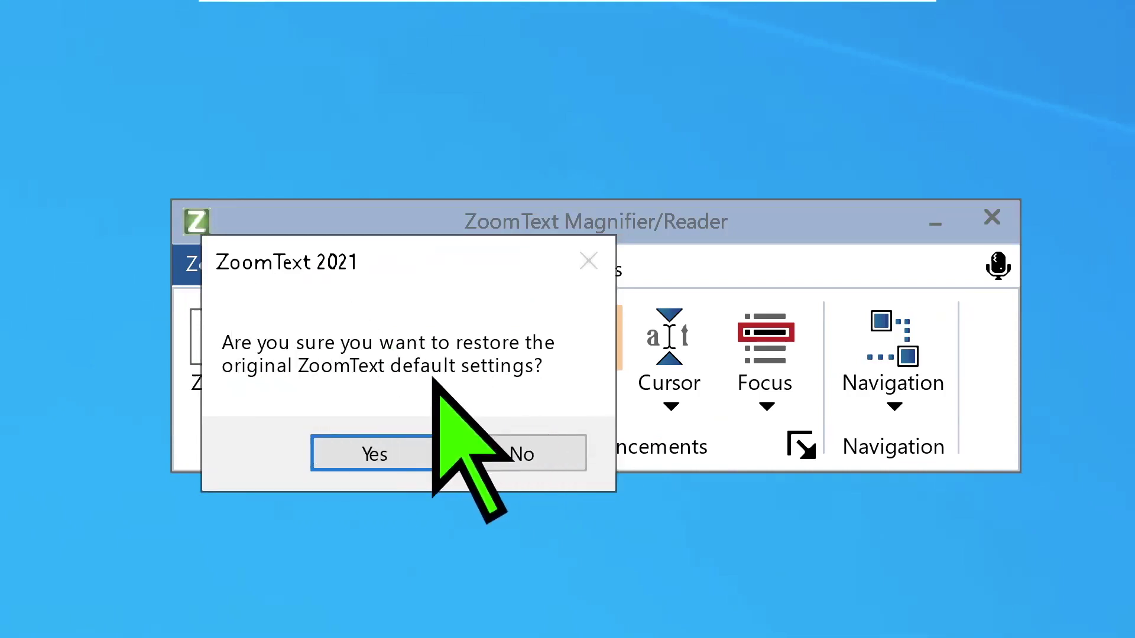
left_click(361, 452)
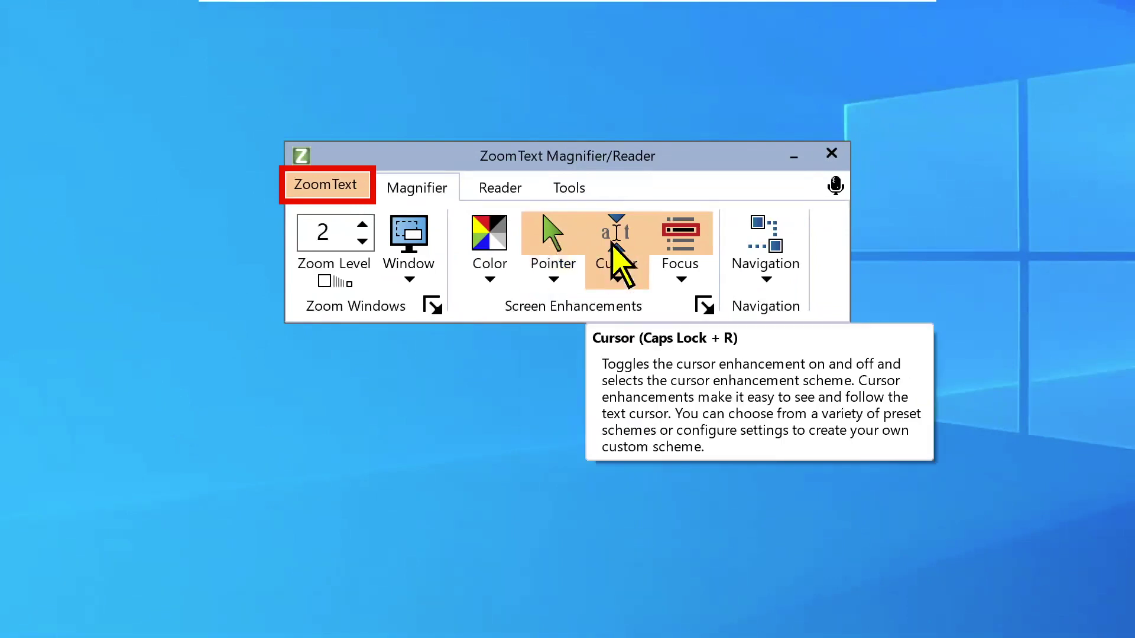
Check the Reader tab, return to Magnifier, and open the ZoomText menu with Alt+Z.
left_click(504, 192)
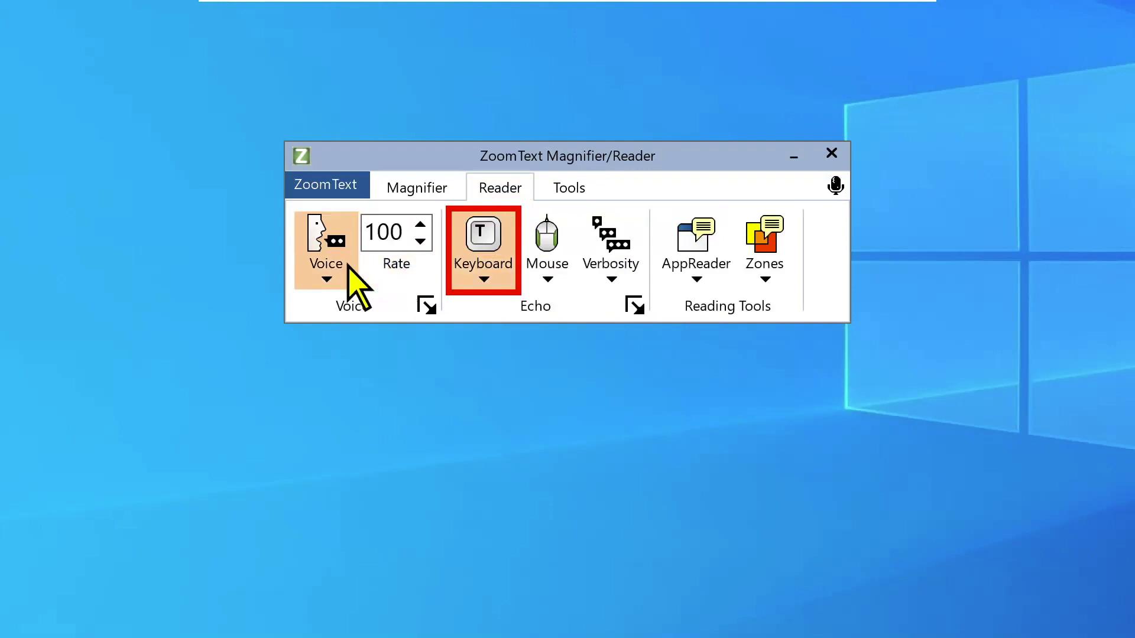
left_click(431, 200)
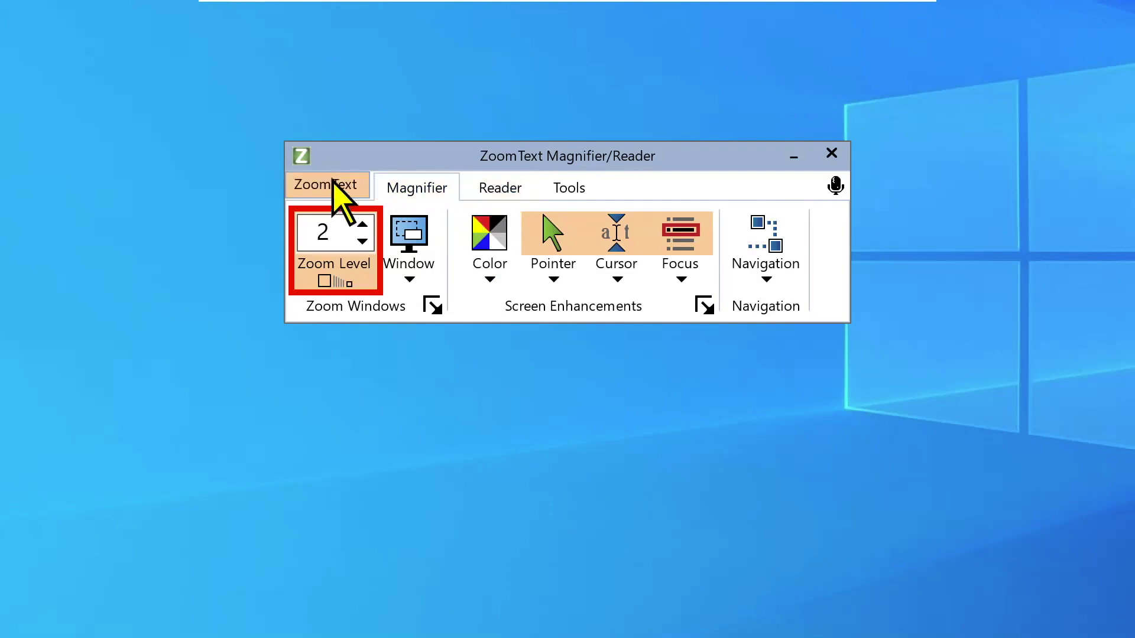
key("alt")
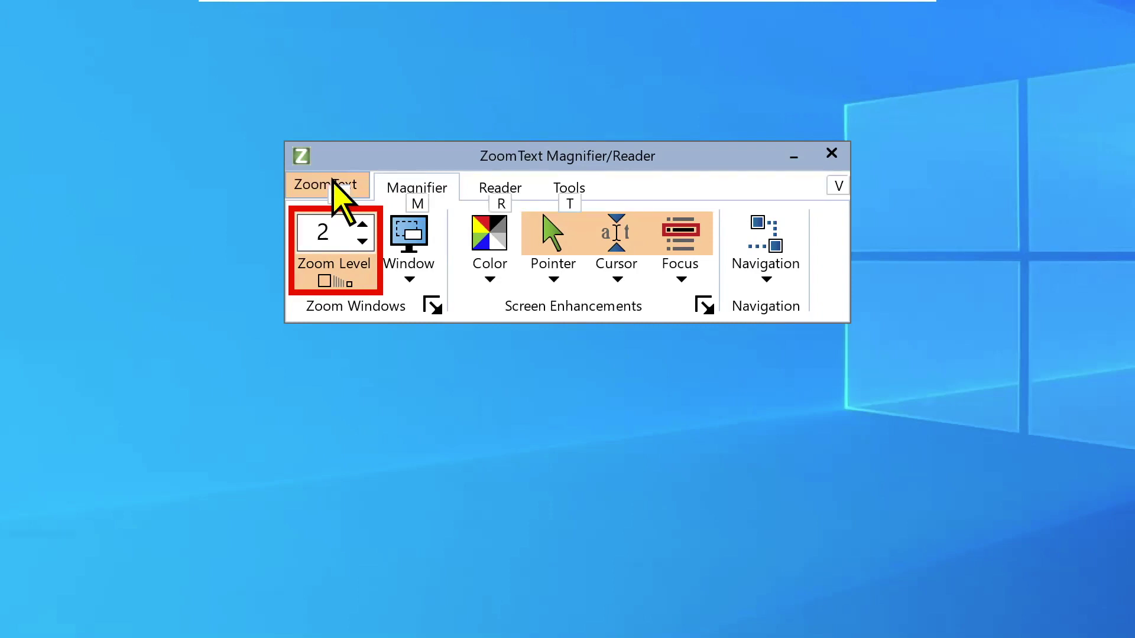
key("z")
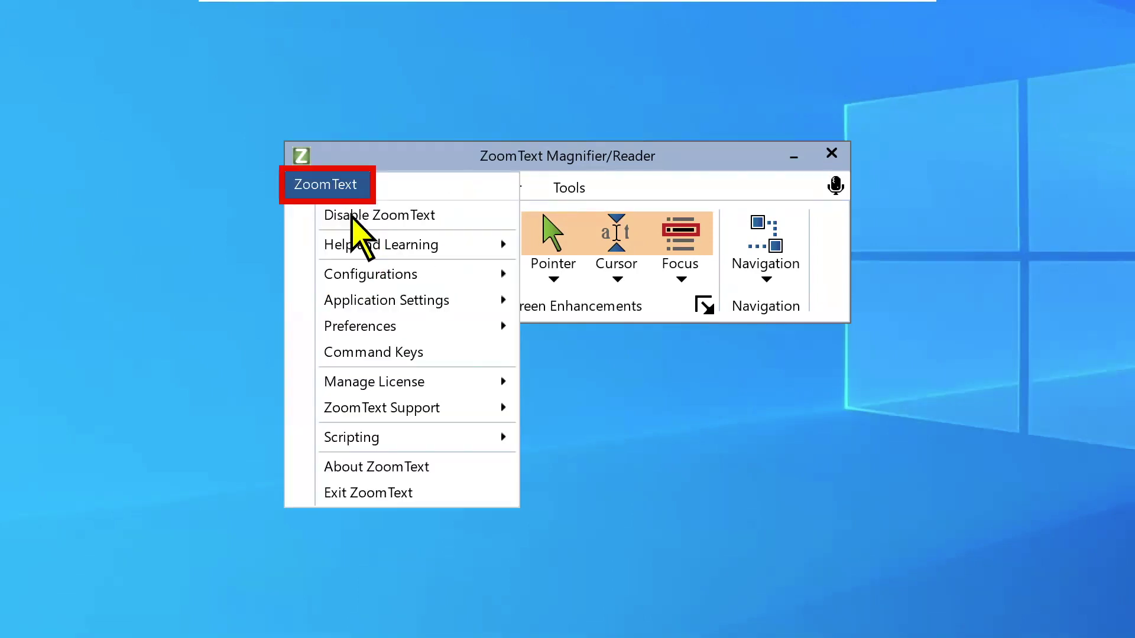
Enable 'Save ZoomText settings automatically when exiting' and move the window up-left.
mouse_move(360, 327)
left_click(608, 337)
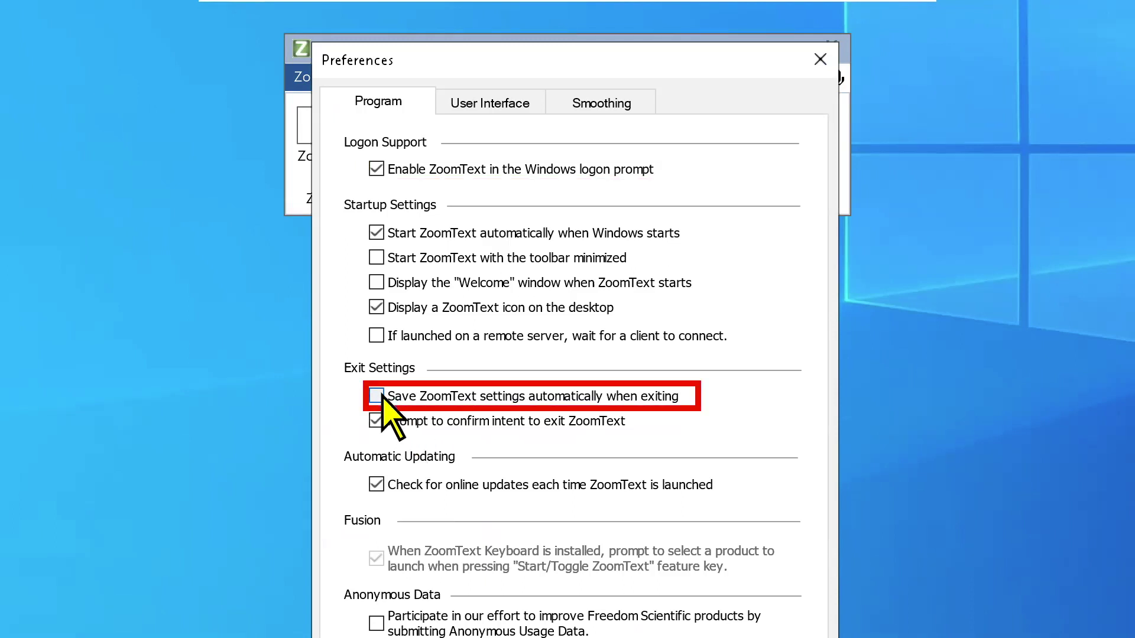
left_click(376, 395)
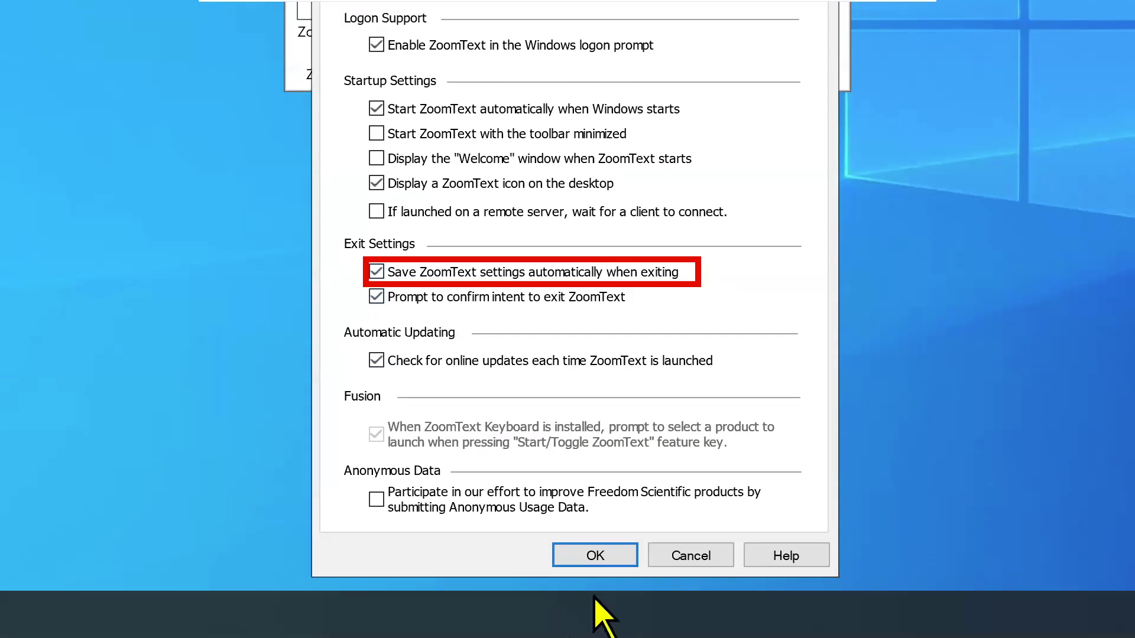
left_click(577, 560)
mouse_move(533, 297)
left_mouse_down()
mouse_move(431, 229)
mouse_move(421, 138)
left_mouse_up()
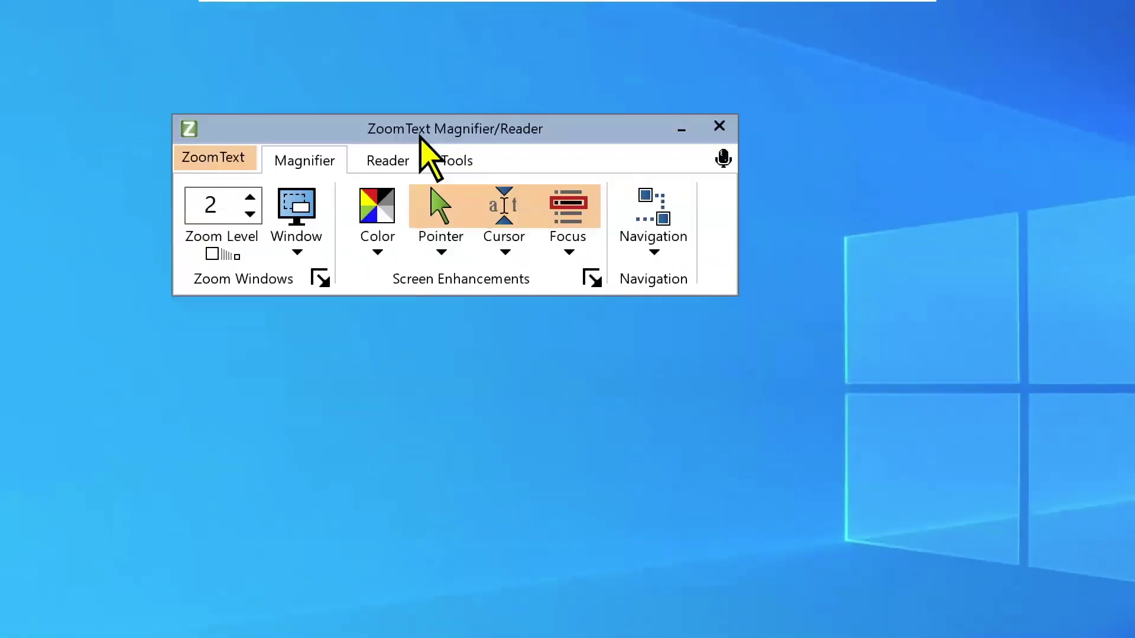
Step the zoom level up and down until it settles at 3.
left_click(250, 198)
left_click(176, 169)
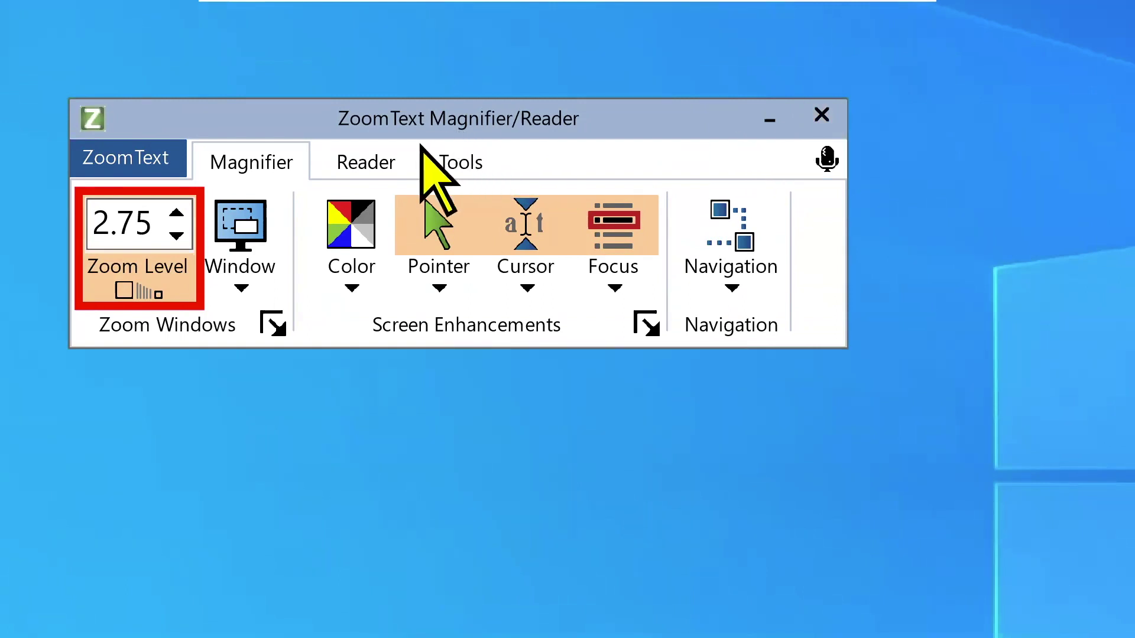
left_click(213, 215)
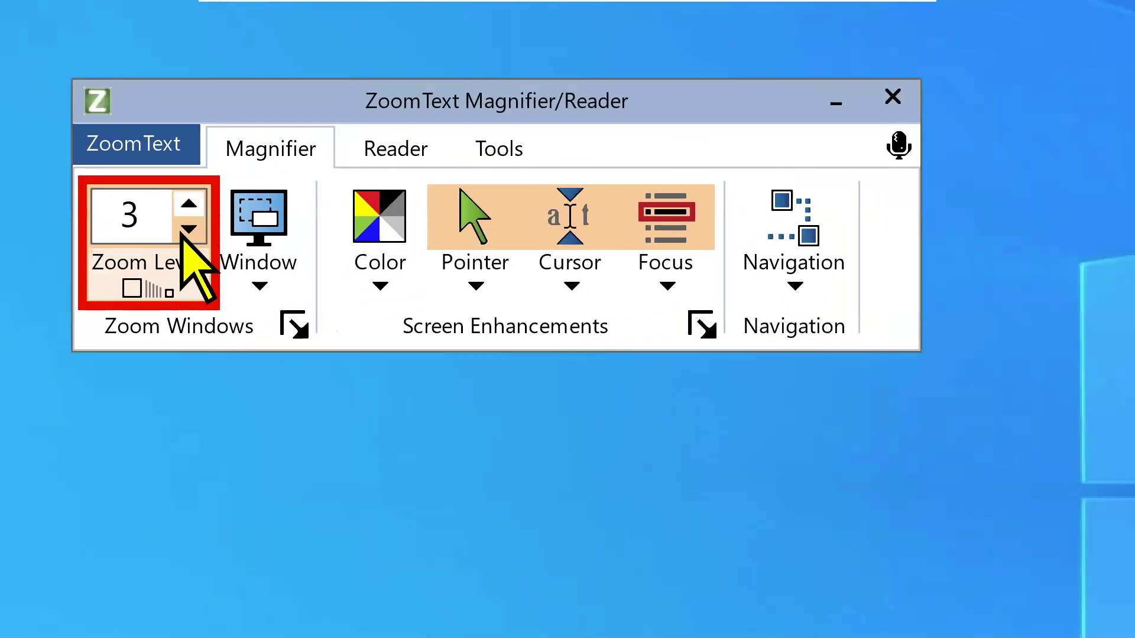
left_click(188, 229)
left_click(253, 221)
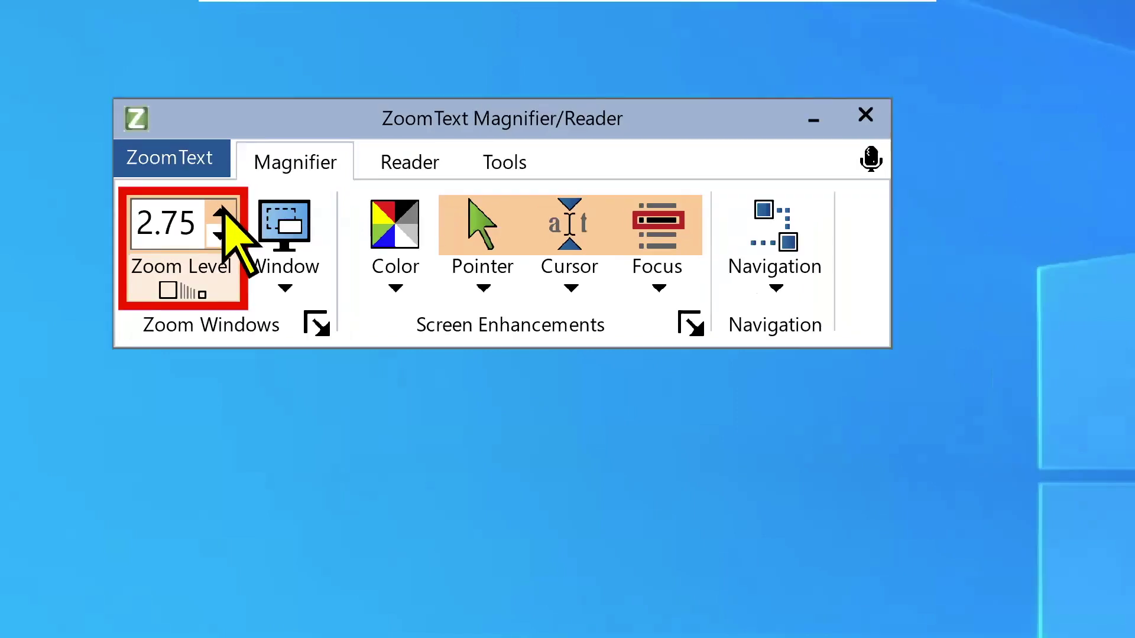
left_click(223, 211)
Look over the ZoomText menu and Reader speech settings, then return to Magnifier settings.
left_click(173, 143)
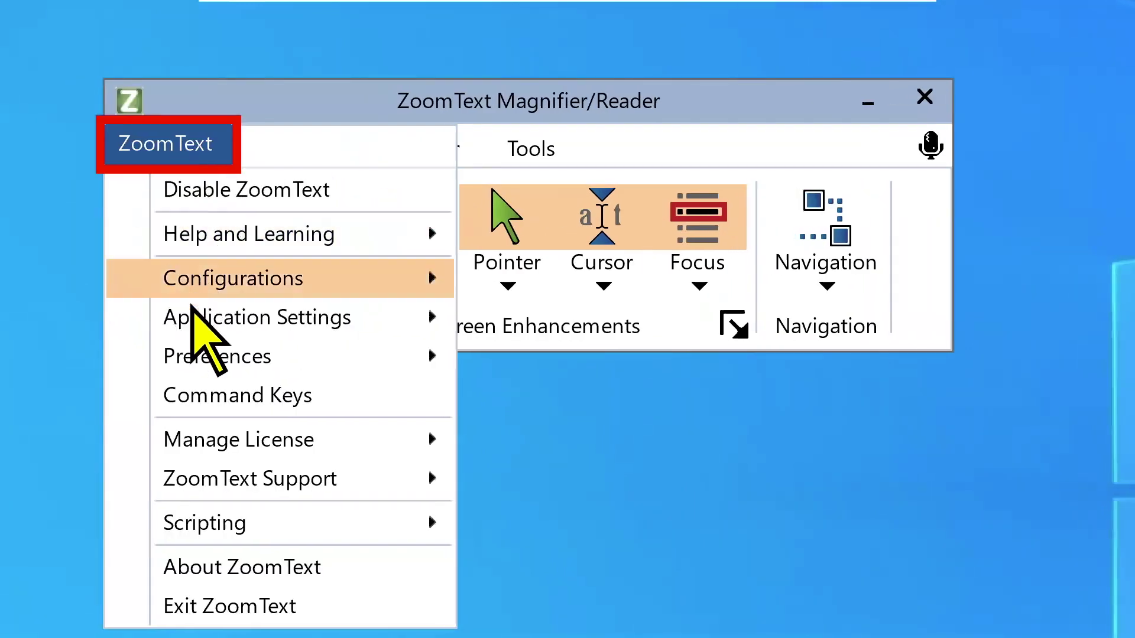
mouse_move(301, 317)
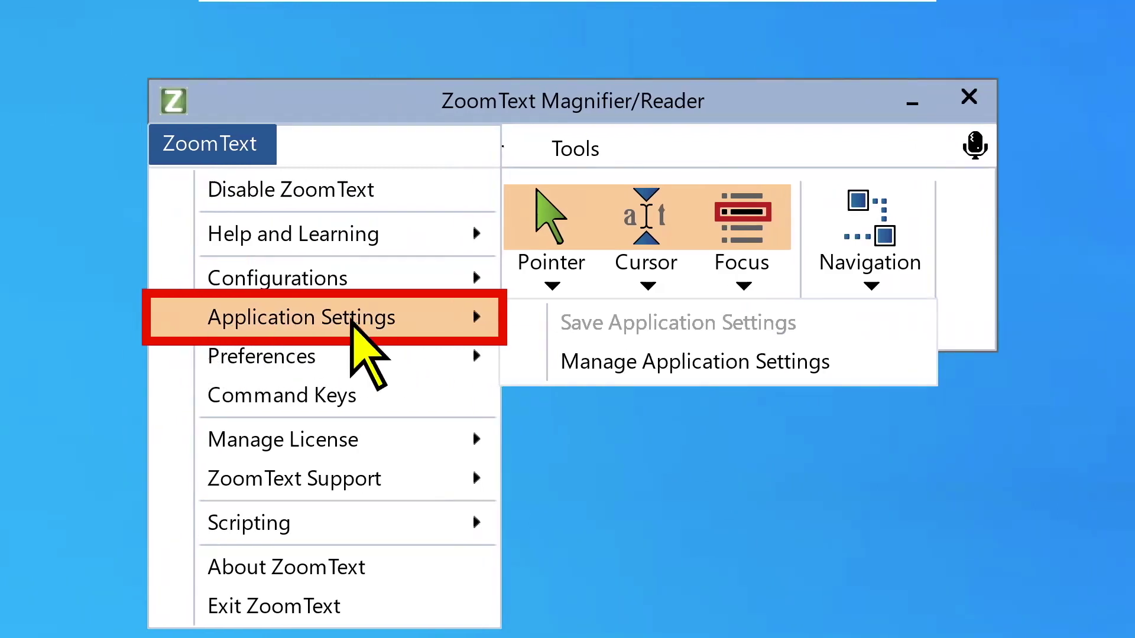
left_click(464, 103)
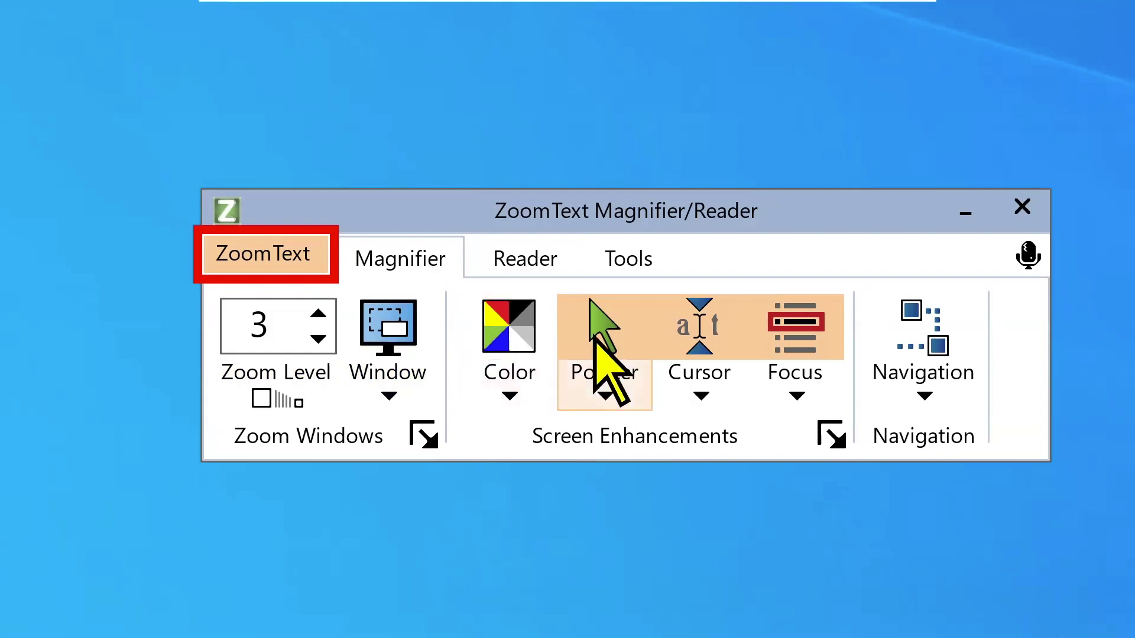
left_click(476, 340)
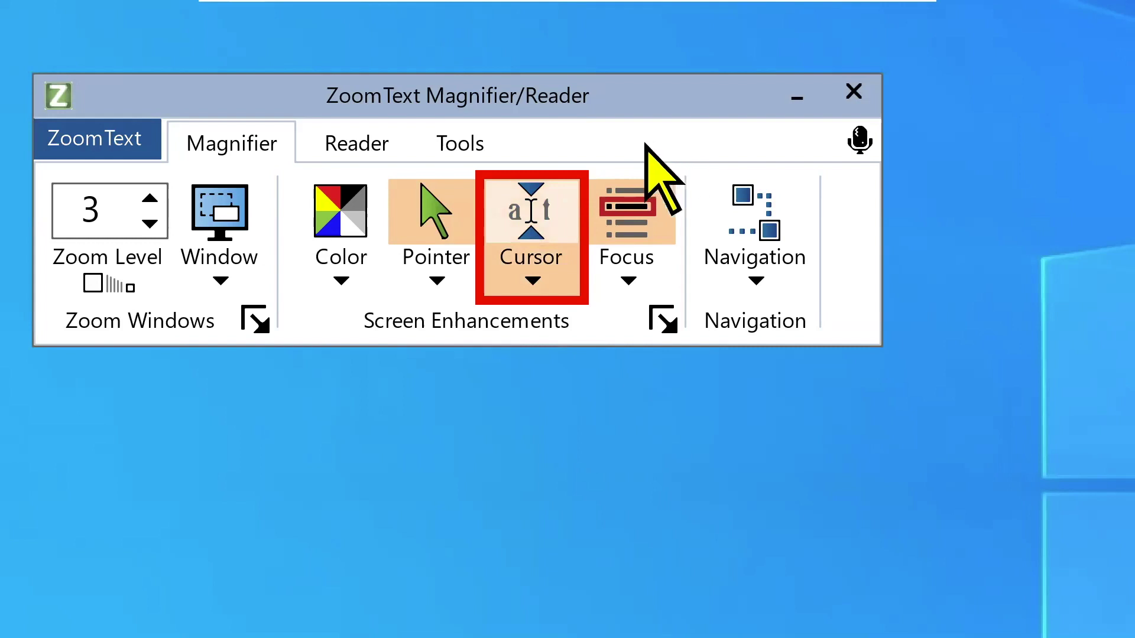
left_click(335, 156)
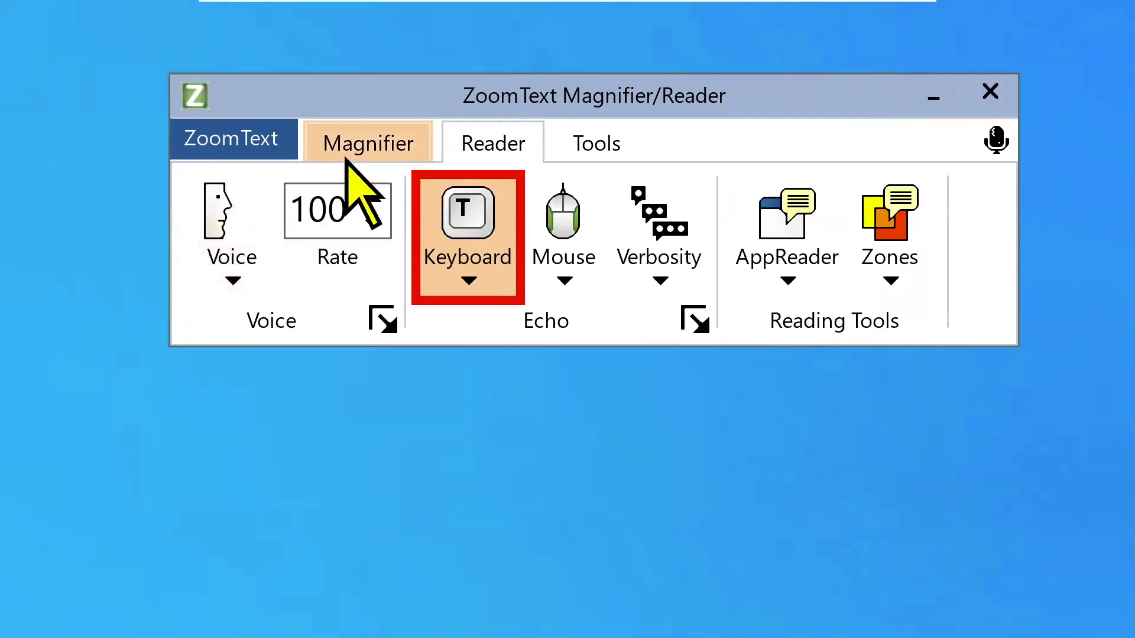
left_click(370, 145)
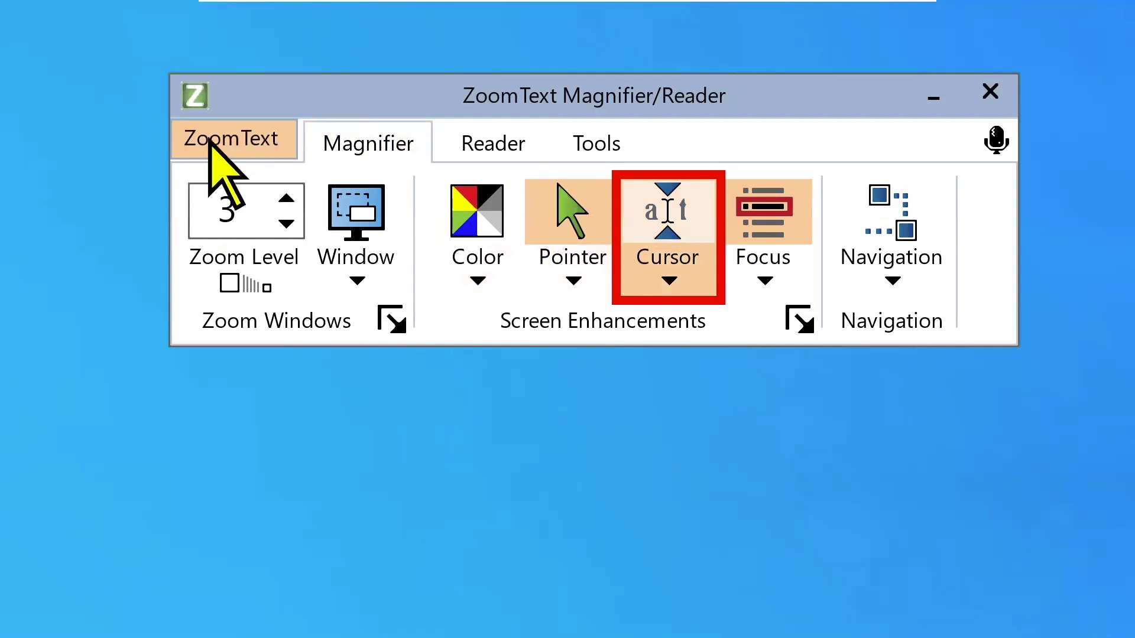
Save the zoom level 3 settings as ZoomText's default configuration, confirming with Yes.
left_click(261, 142)
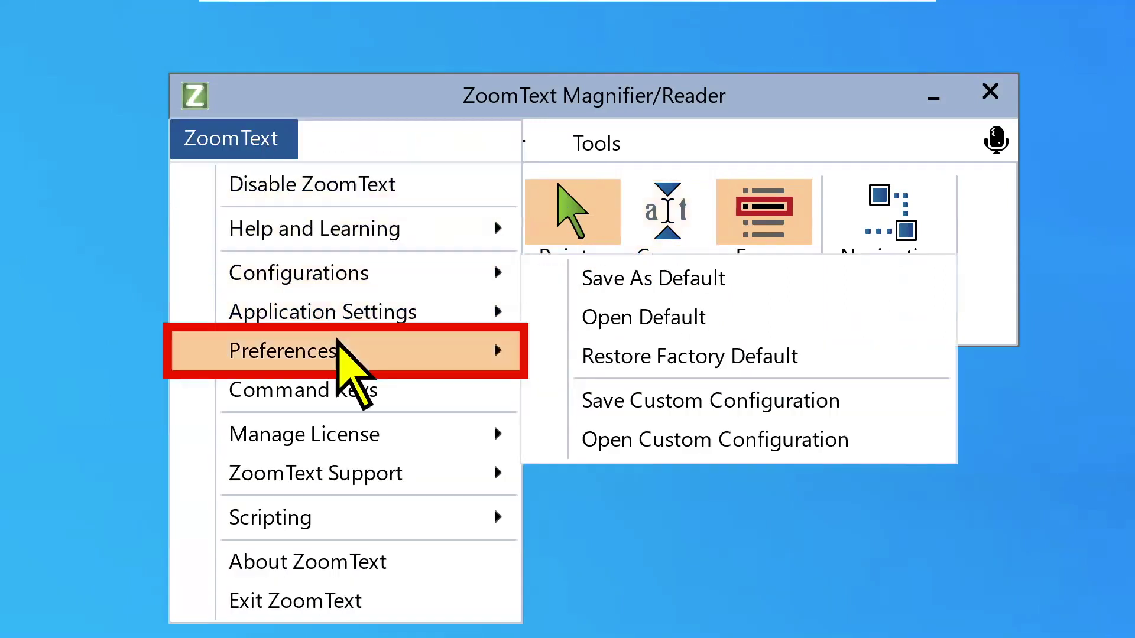
mouse_move(346, 273)
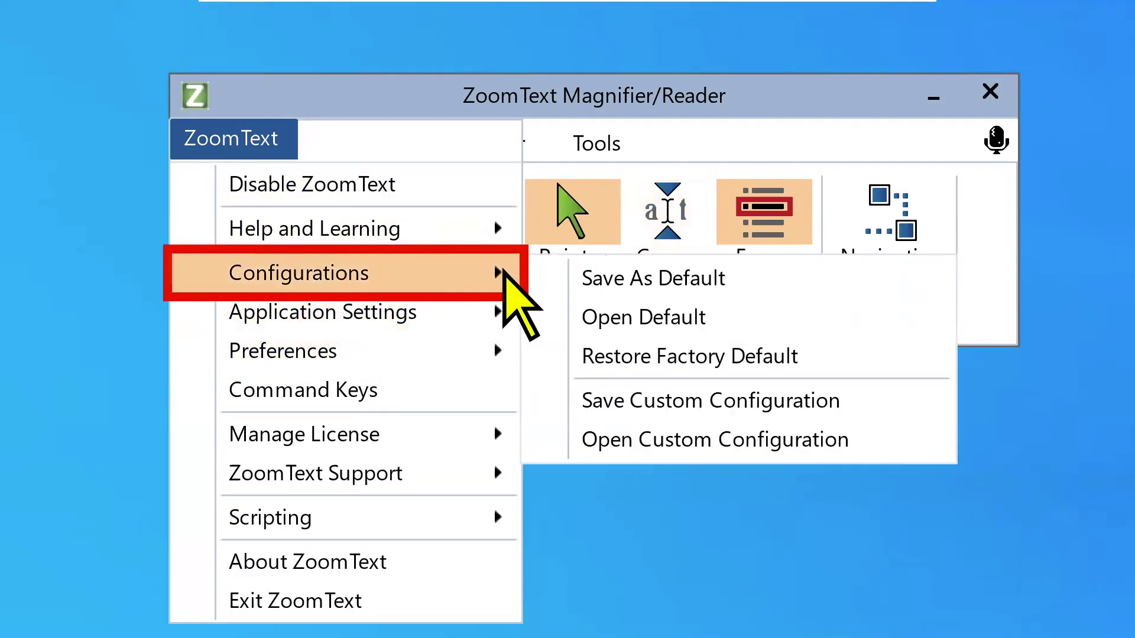
left_click(644, 287)
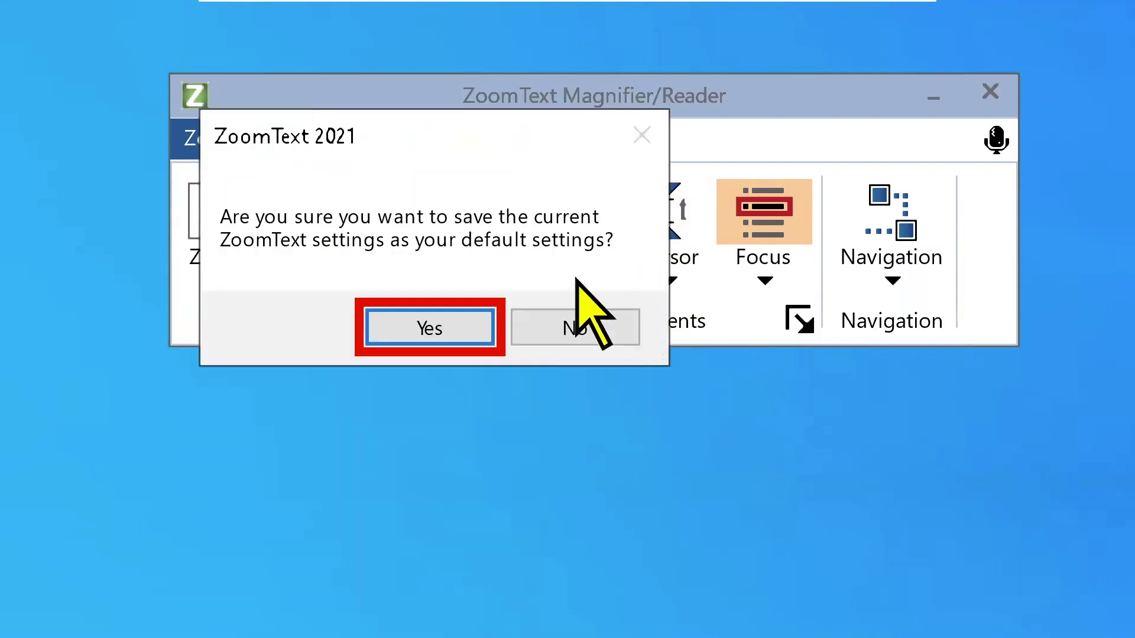
left_click(403, 318)
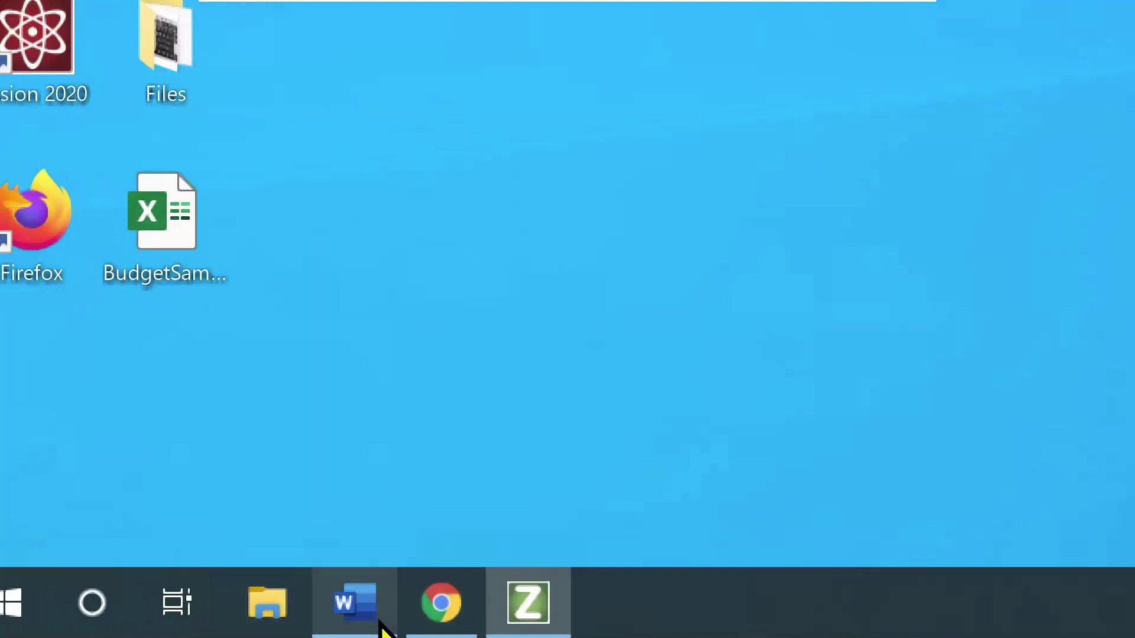
Bring the Boroughs of New York City document forward and move the ZoomText toolbar aside.
left_click(380, 624)
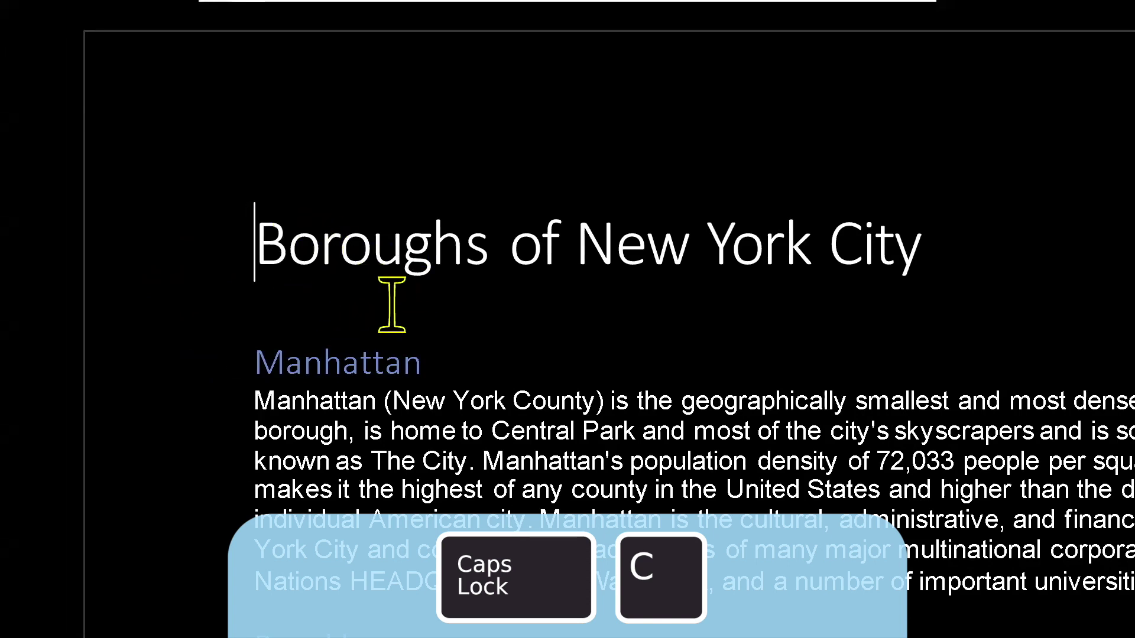
key("ctrl+u")
key("ctrl+u")
key("ctrl+u")
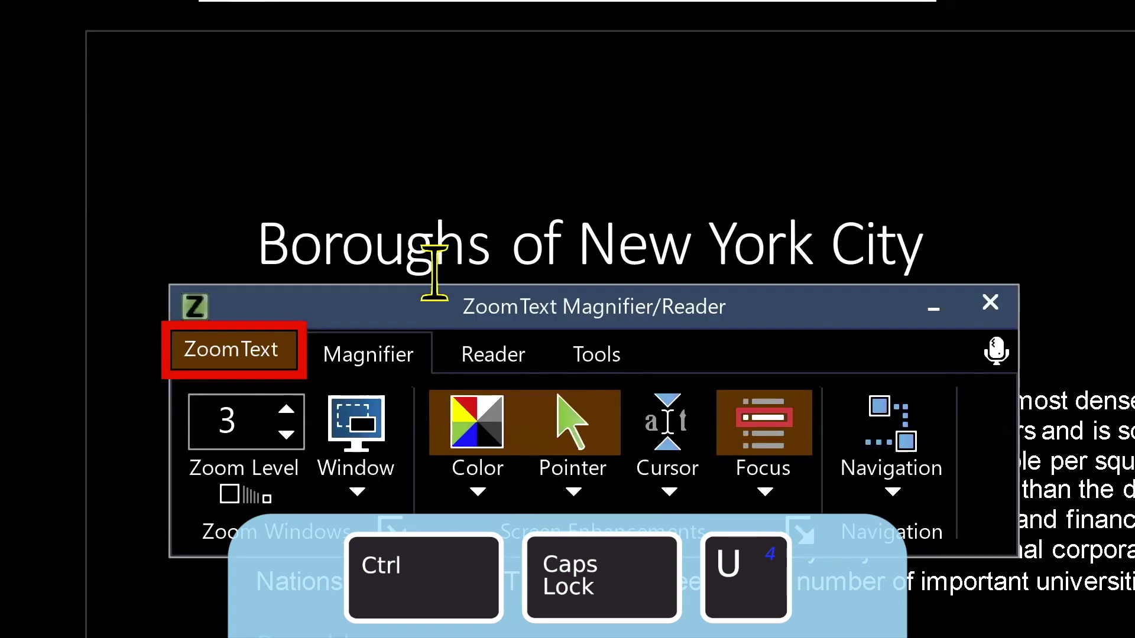
mouse_move(463, 310)
left_mouse_down()
mouse_move(537, 221)
mouse_move(443, 375)
mouse_move(397, 380)
left_mouse_up()
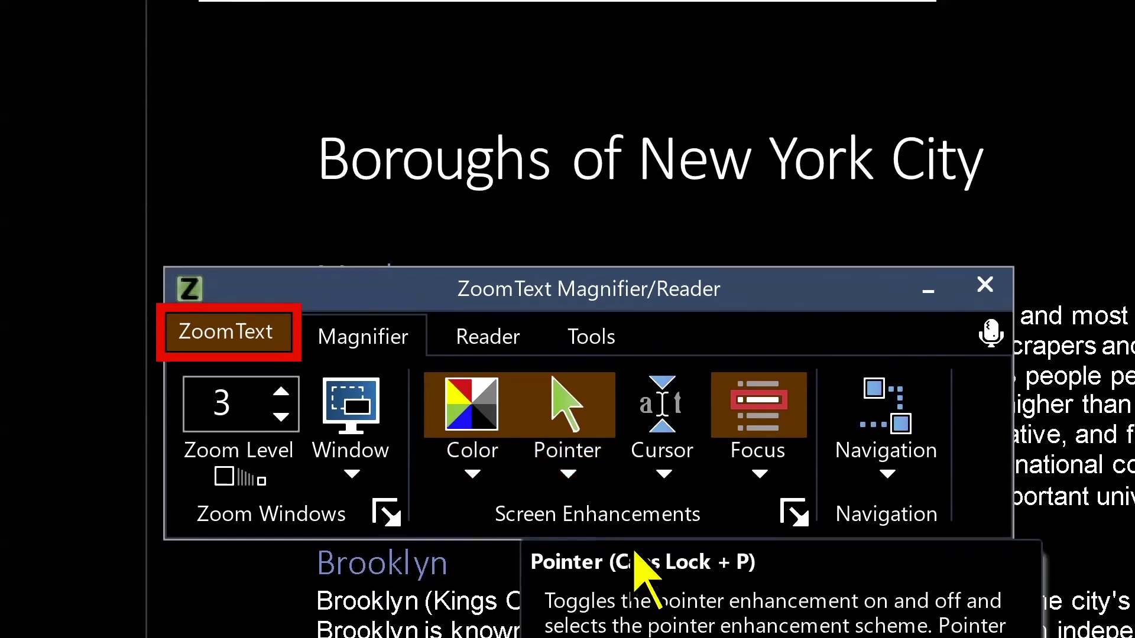
Turn on ZoomText's text cursor enhancement and the Reader speaking voice.
left_click(679, 421)
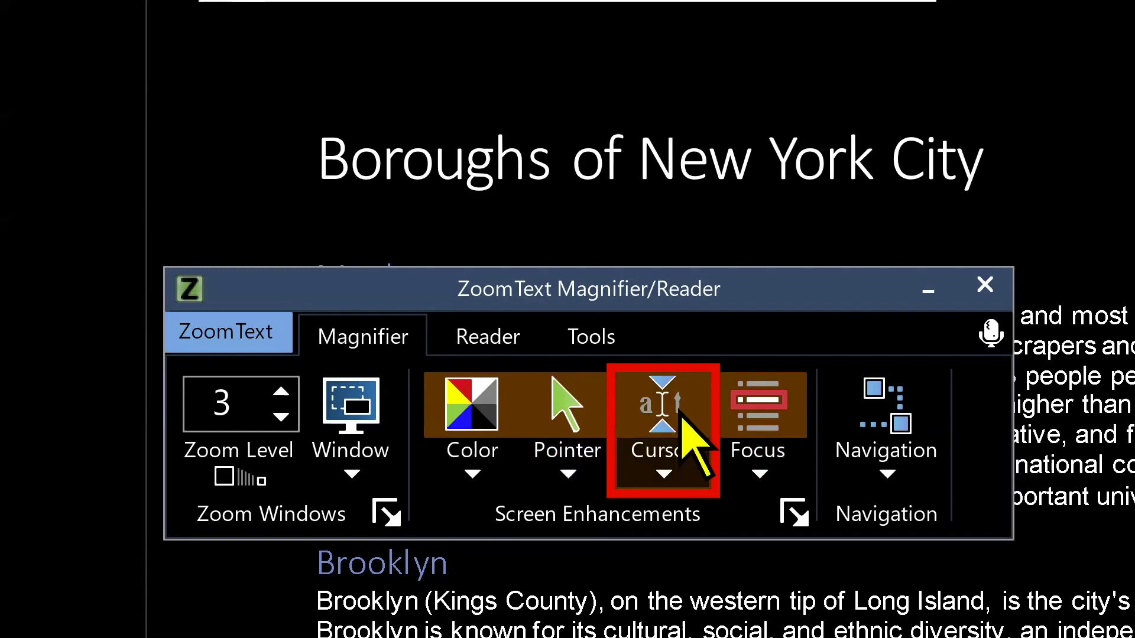
left_click(471, 347)
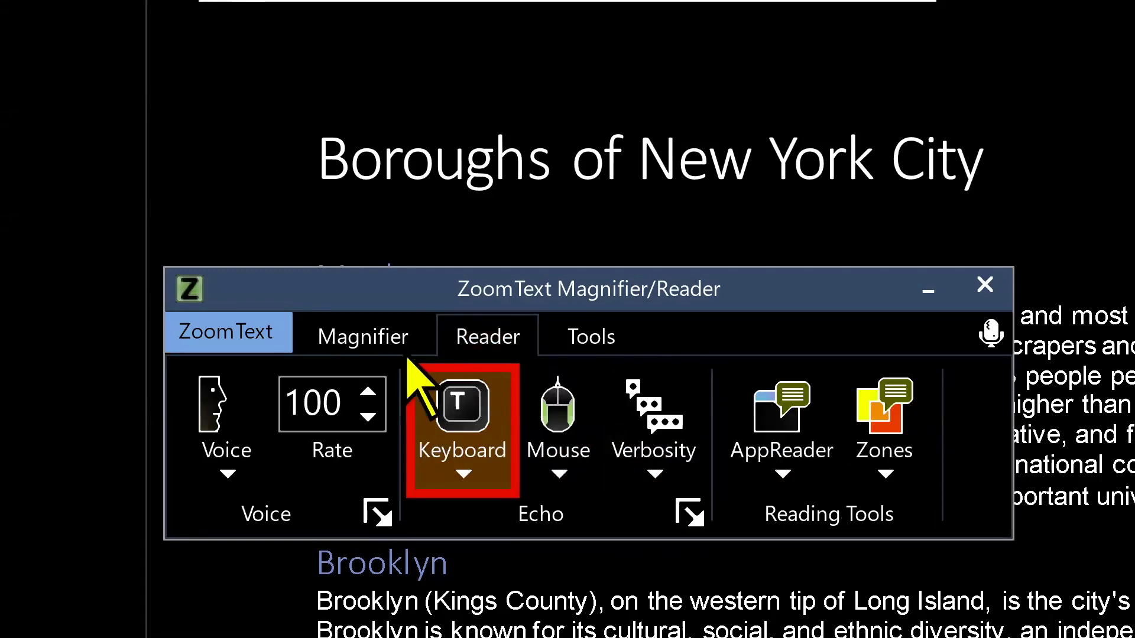
left_click(223, 421)
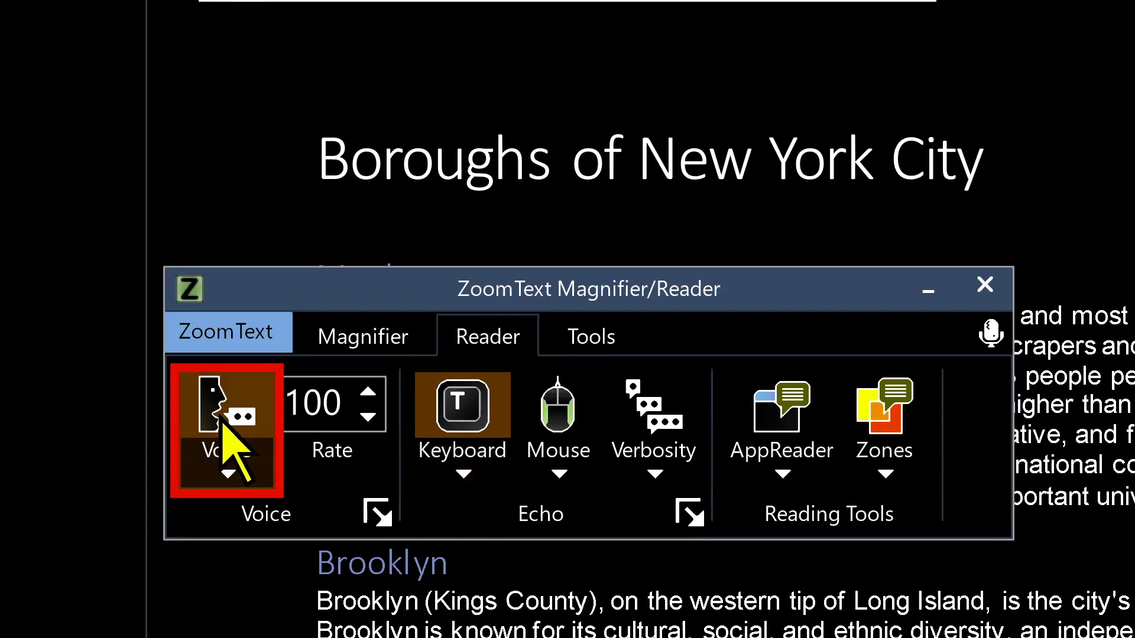
left_click(357, 344)
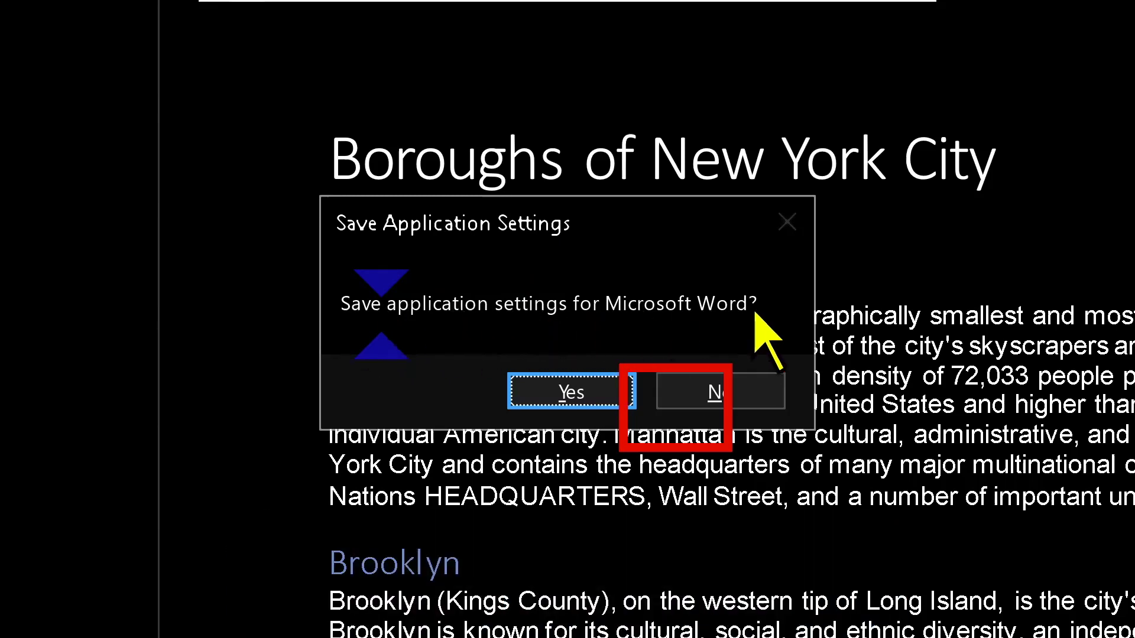
Accept the prompt to save Microsoft Word application settings, then close the ZoomText menu.
left_click(586, 403)
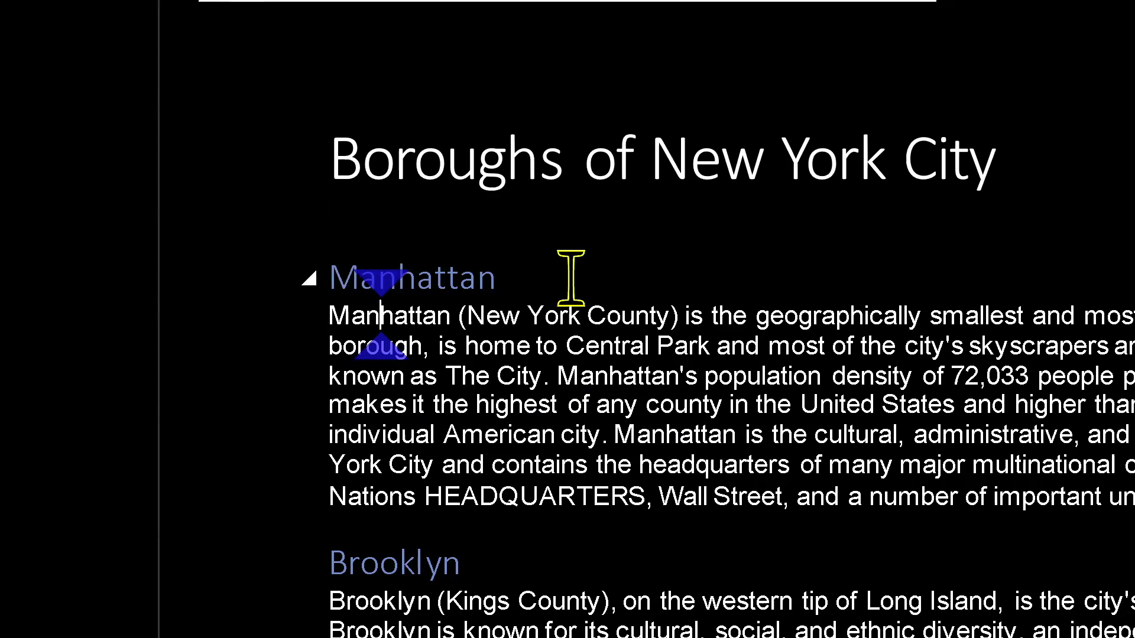
key("ctrl+u")
key("ctrl+u")
key("ctrl+u")
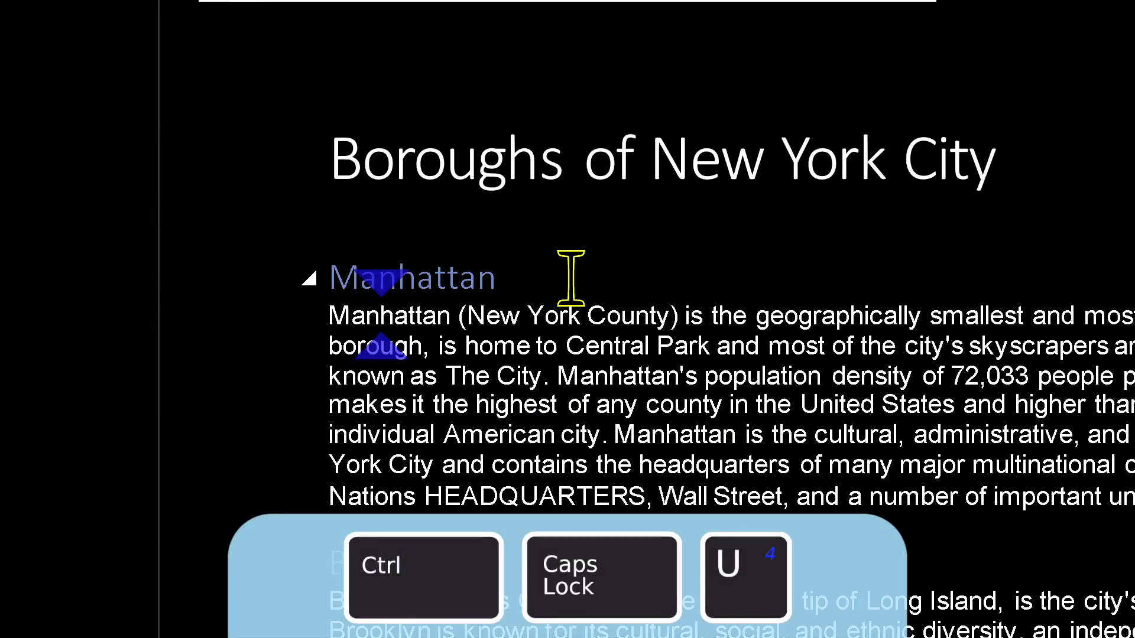
left_click(288, 267)
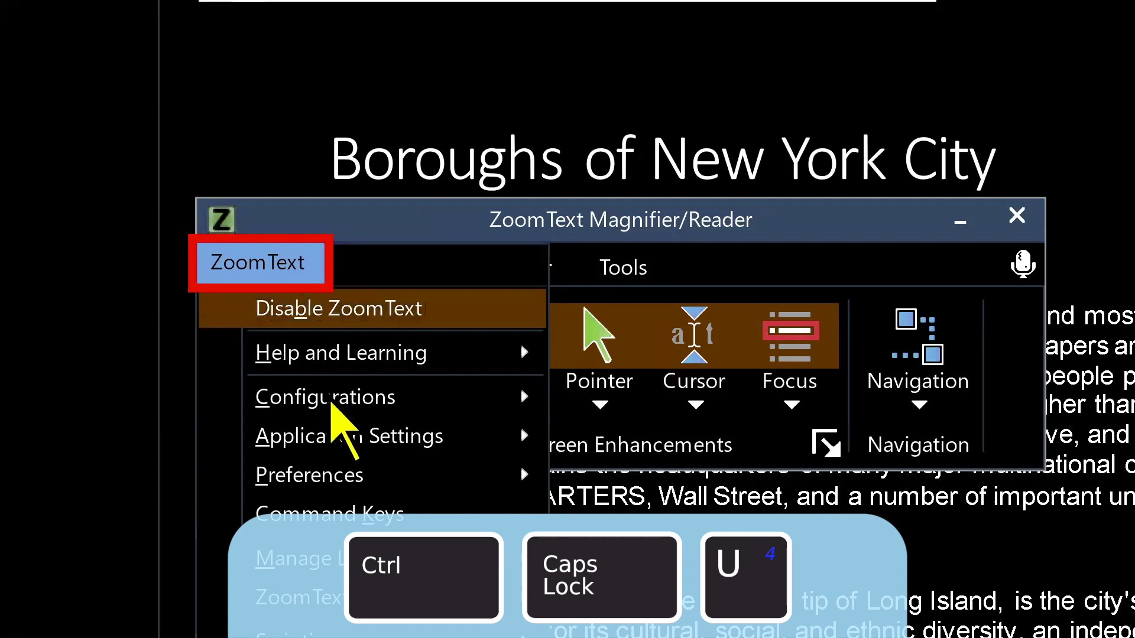
mouse_move(348, 436)
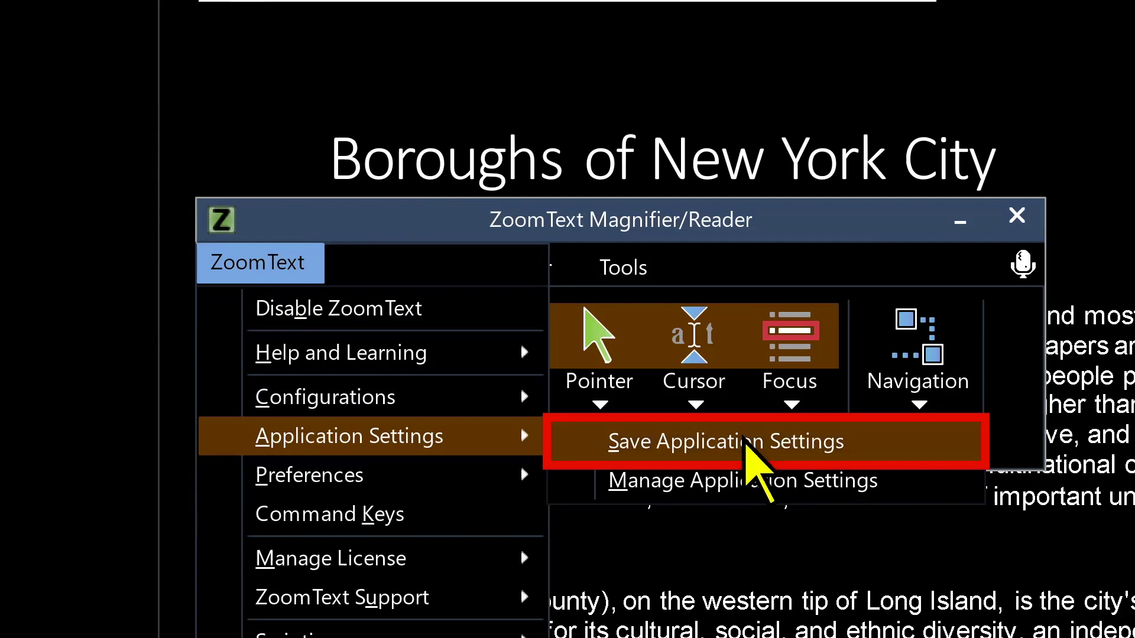
key("Escape")
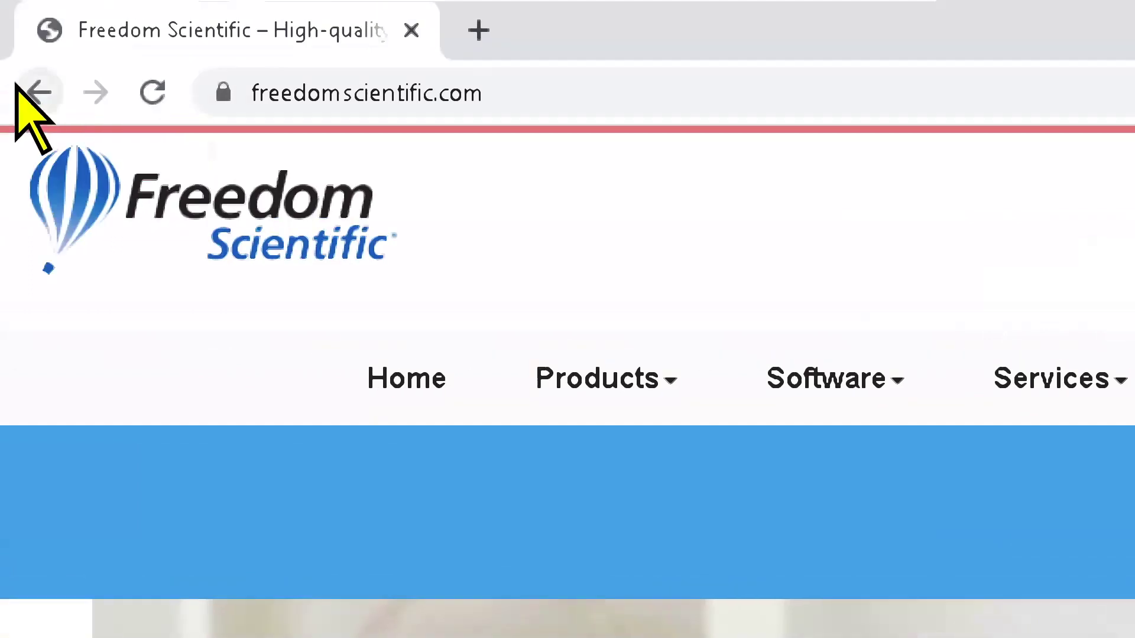
Compare Word's inverted colours with the normal-coloured Freedom Scientific page in Chrome, then return to Word.
key("alt+Tab")
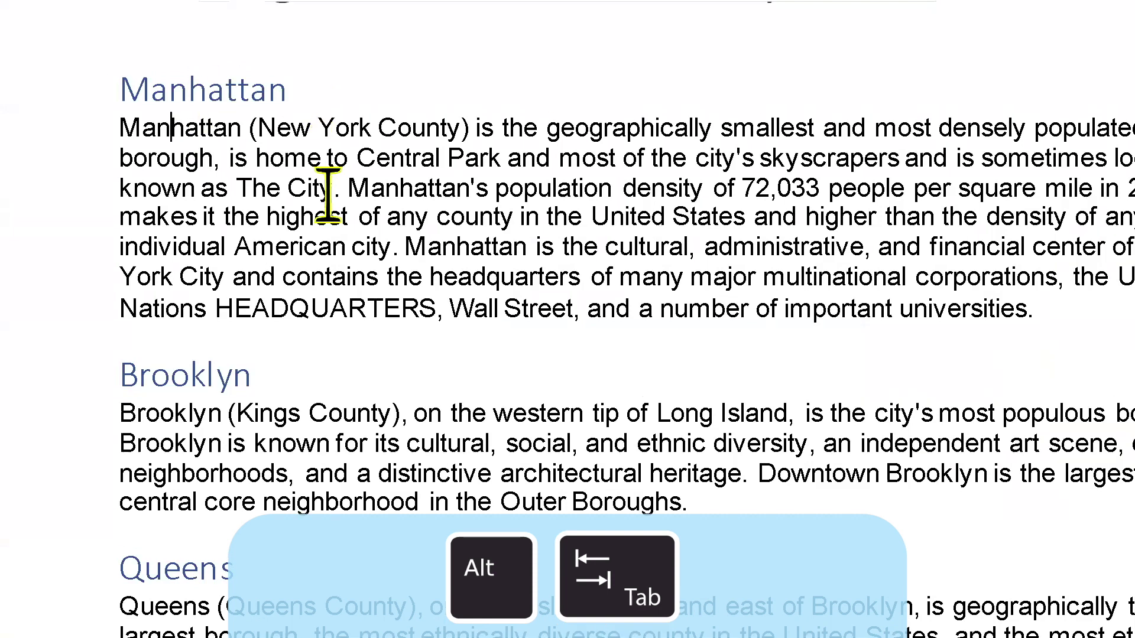
key("ctrl+alt+i")
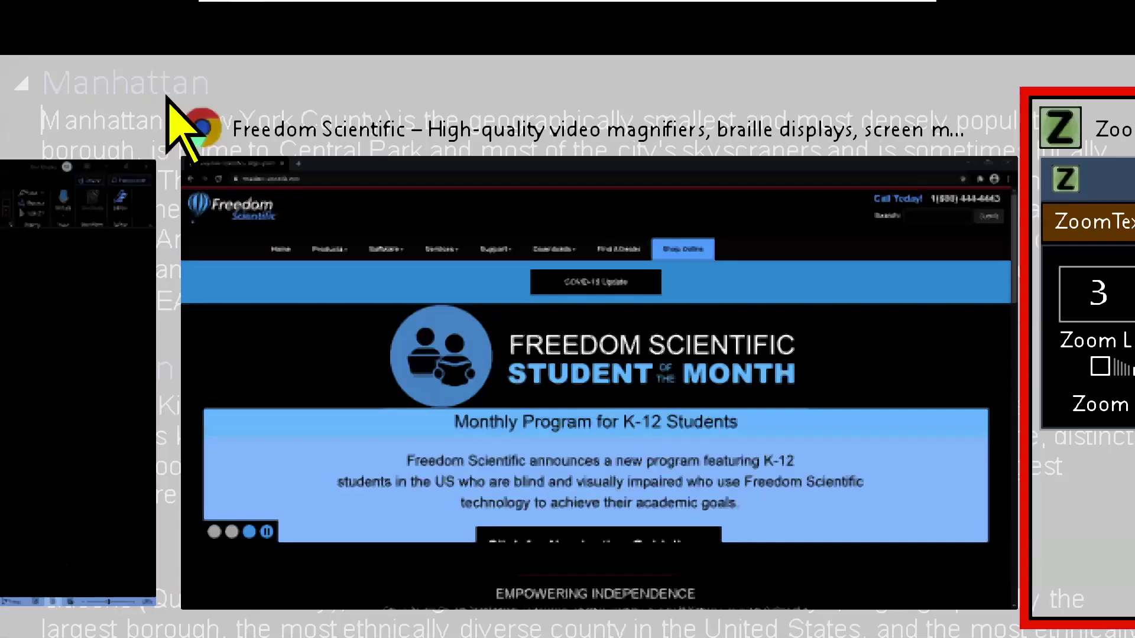
key("alt+Tab")
key("alt+Tab")
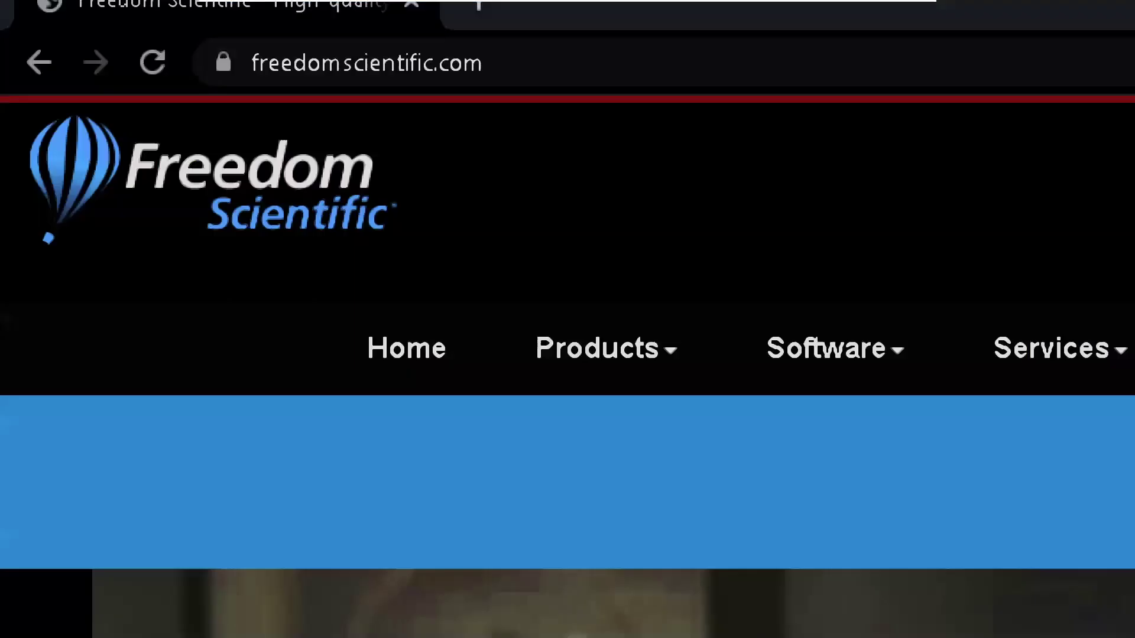
key("Caps_Lock+c")
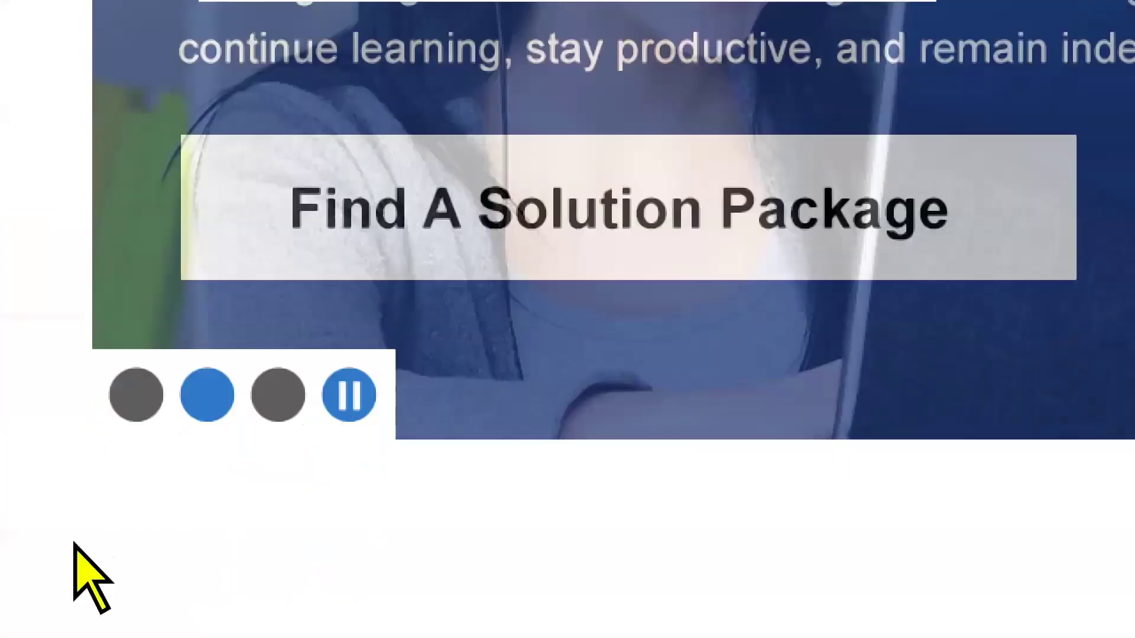
scroll(851, 549, "down", 1)
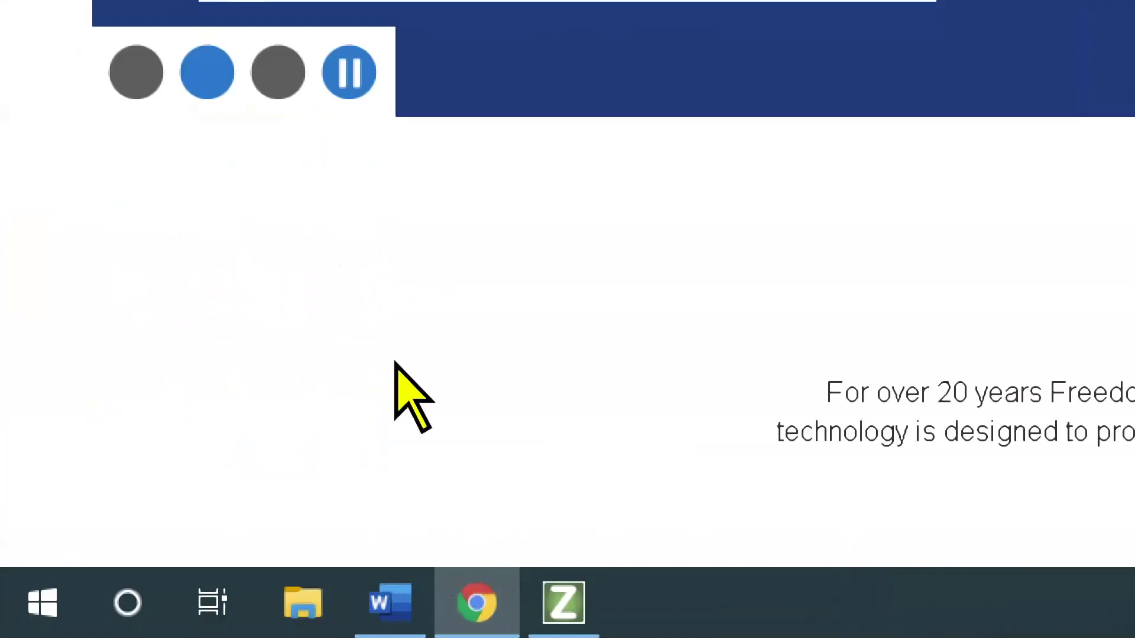
scroll(378, 379, "down", 3)
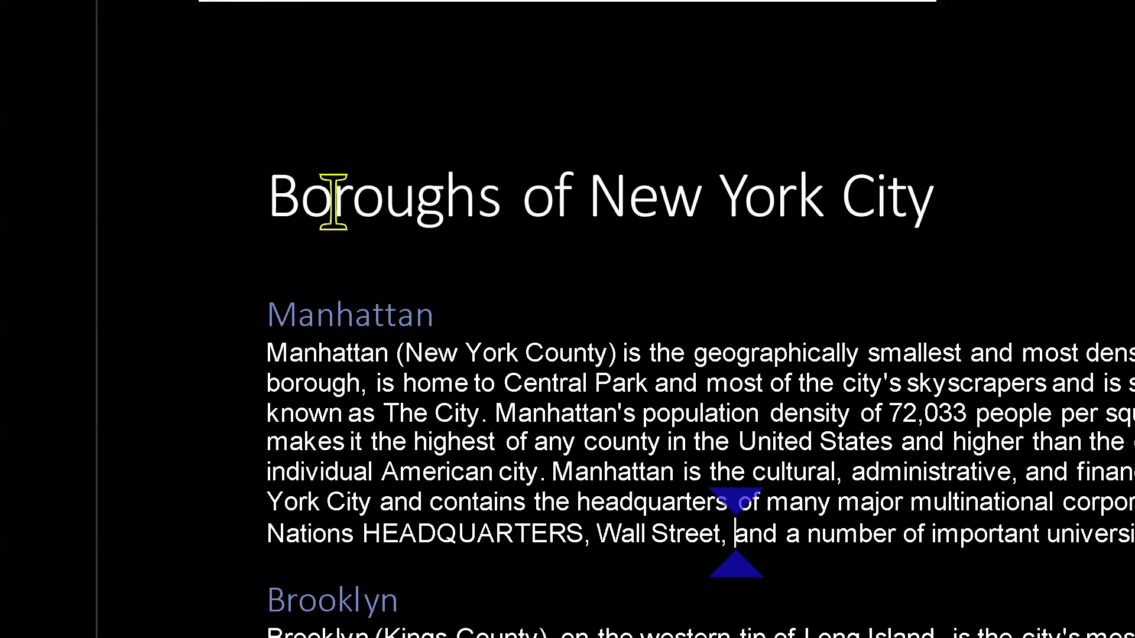
left_click(334, 201)
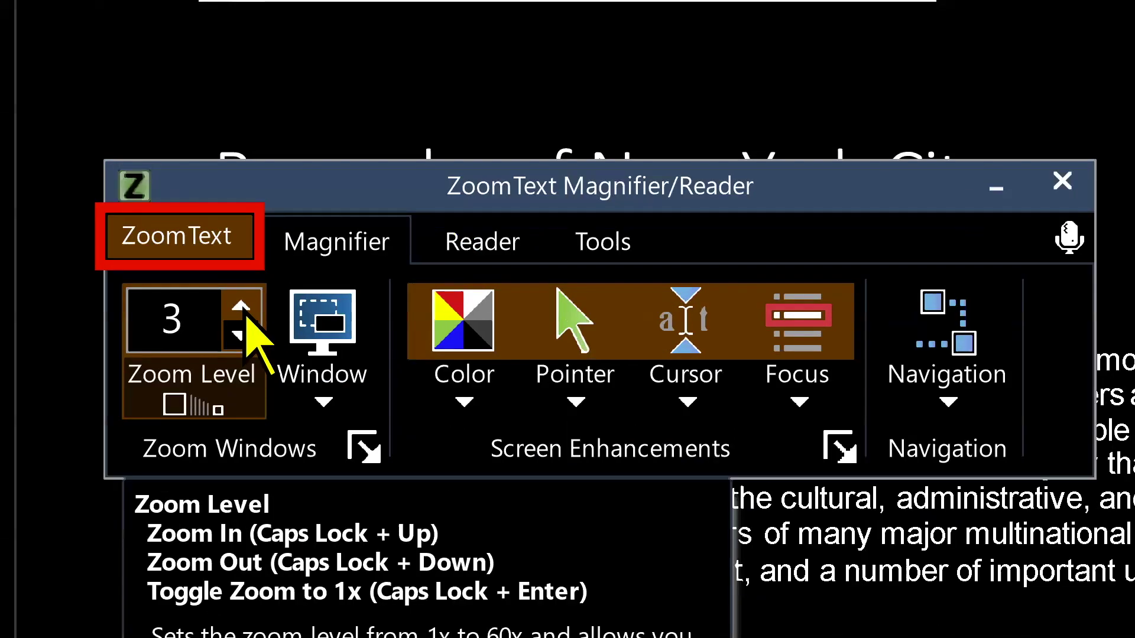
Raise the zoom level to 4 and overwrite Word's application settings with it.
left_click(288, 312)
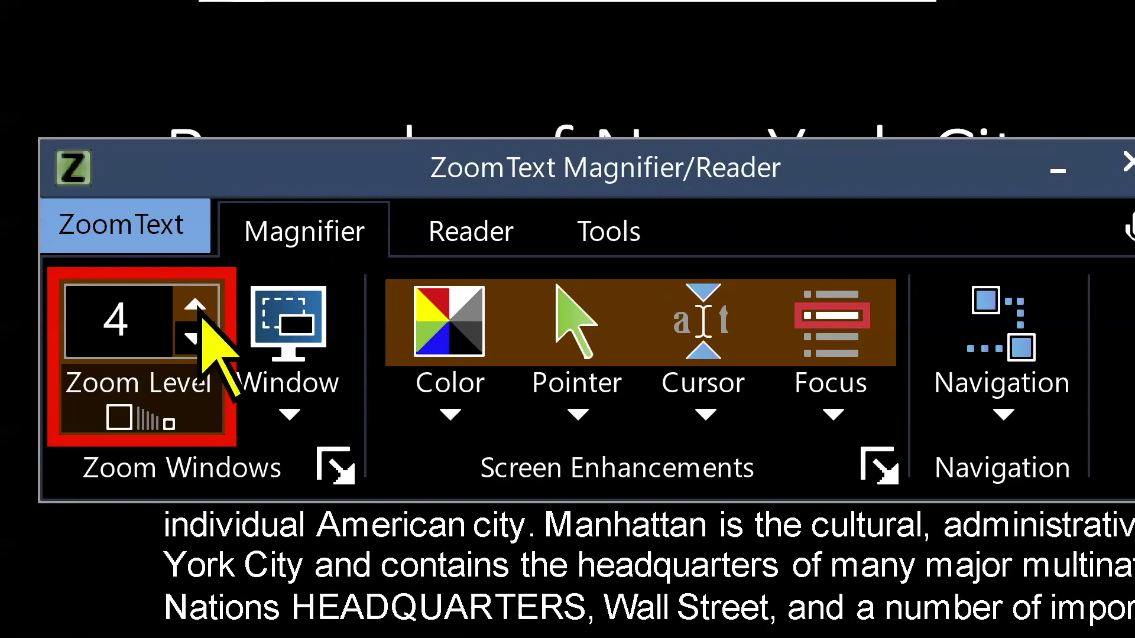
key("ctrl+Caps_Lock+s")
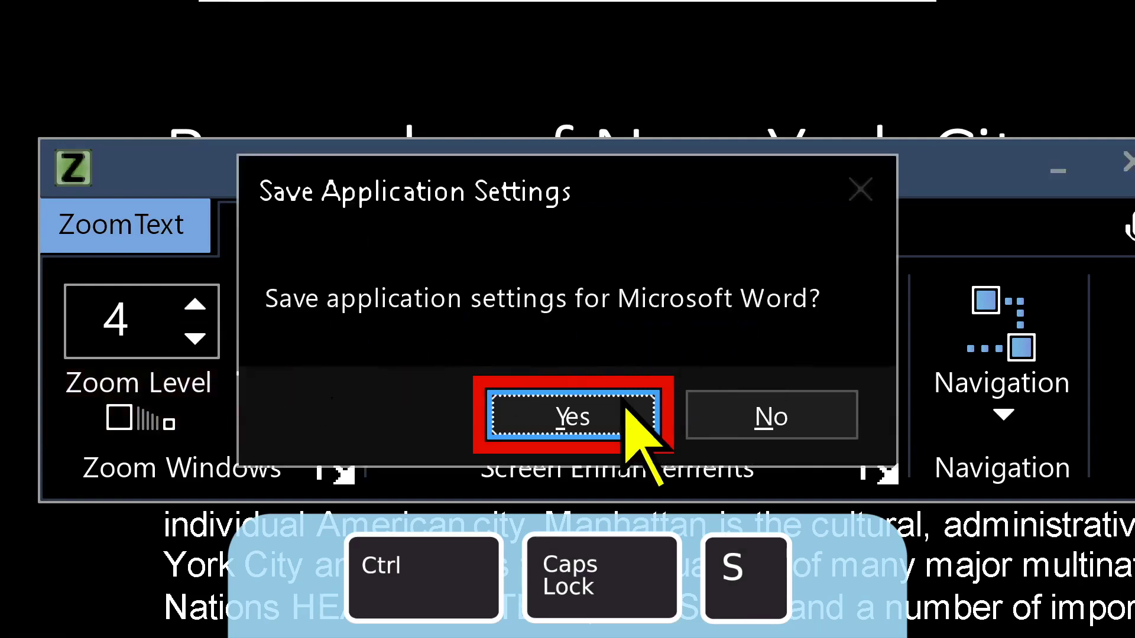
left_click(575, 412)
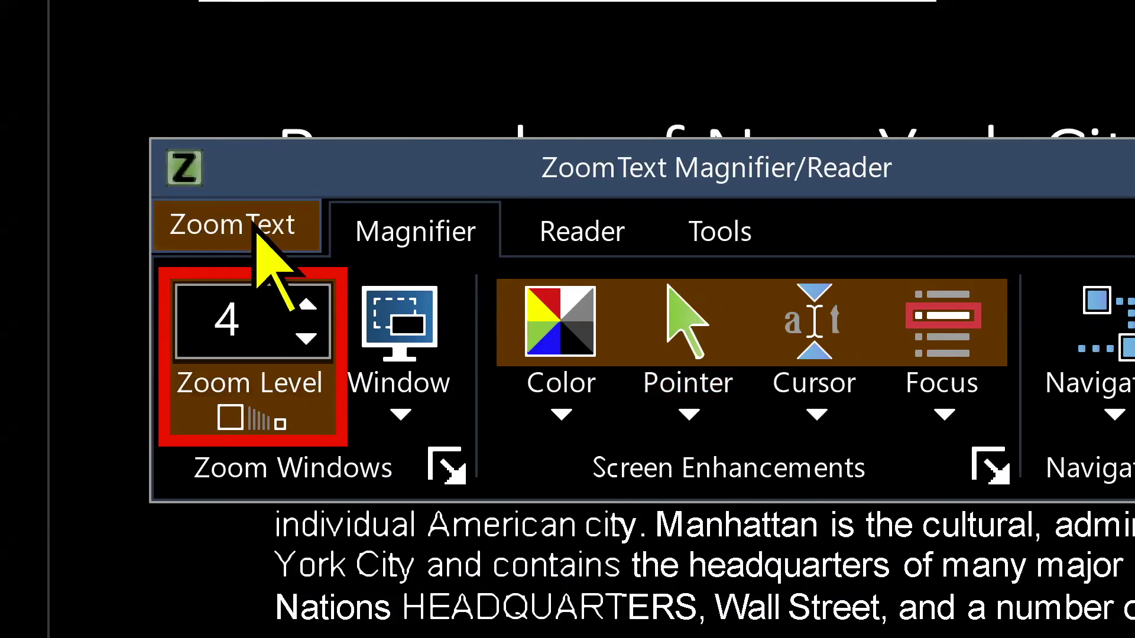
Bring up the ZoomText main menu showing the application settings options.
left_click(253, 228)
left_click(254, 227)
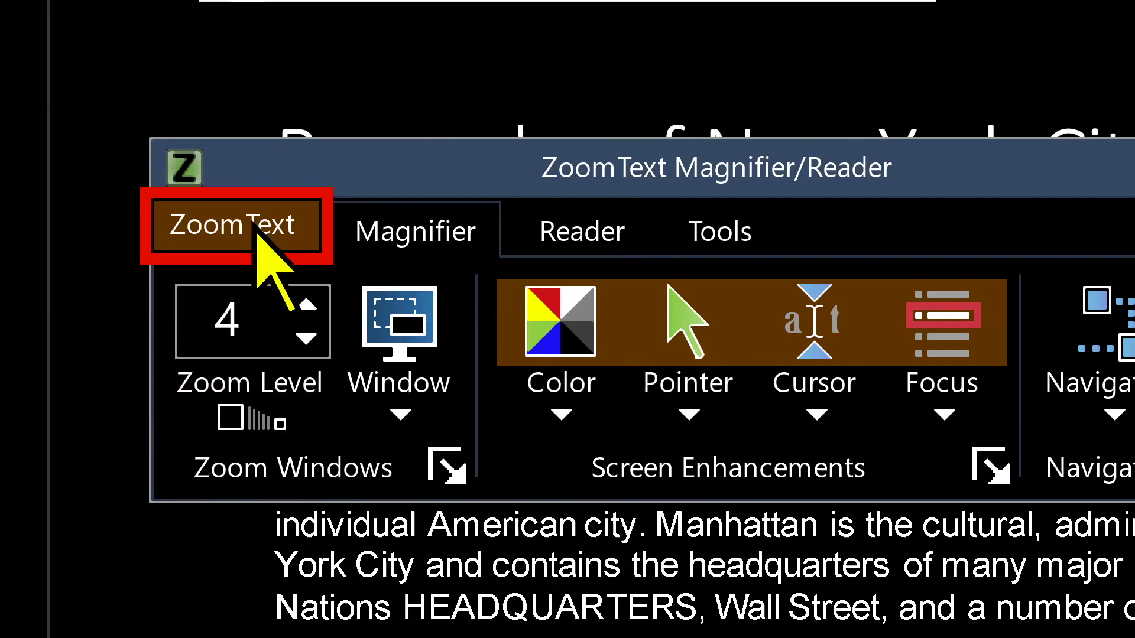
left_click(255, 229)
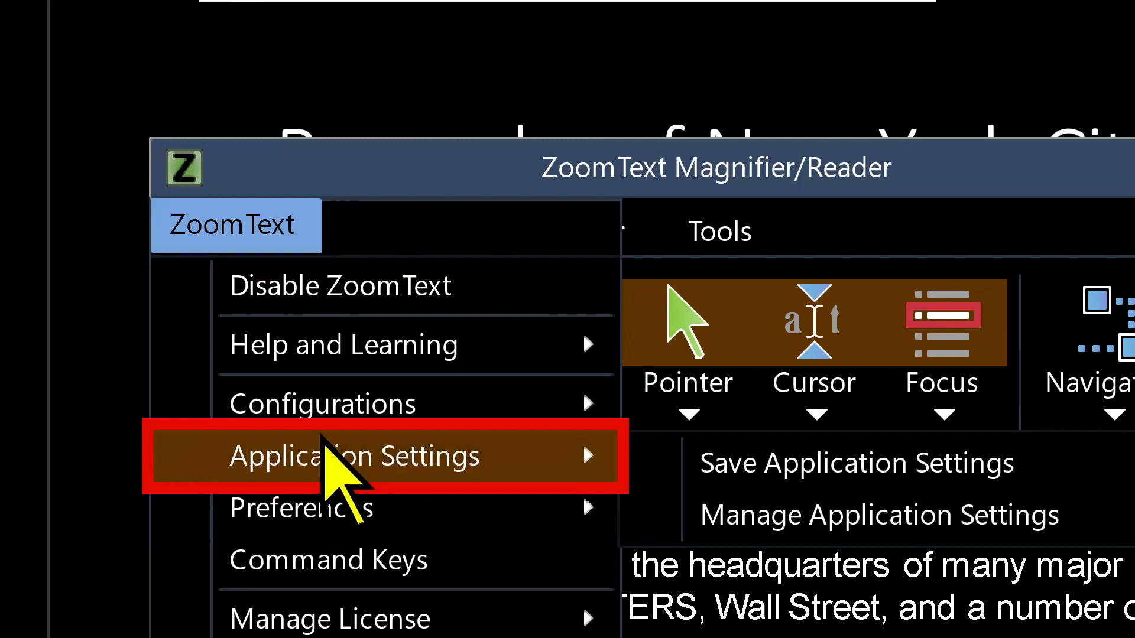
mouse_move(227, 455)
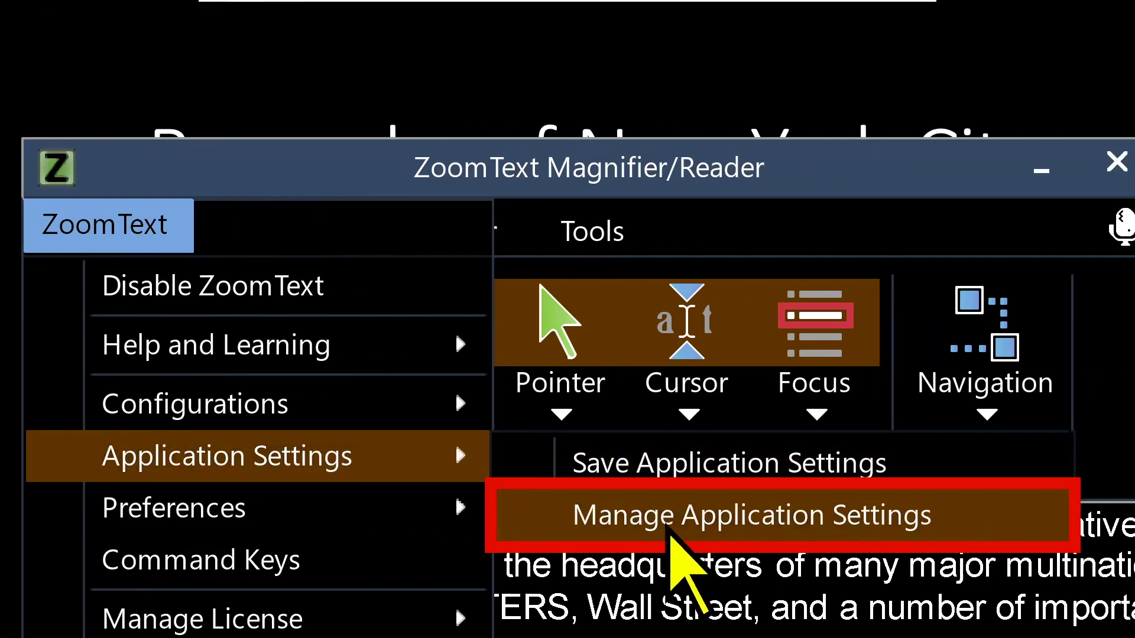
Uncheck Microsoft Word in Manage Application Settings and apply with OK.
left_click(667, 523)
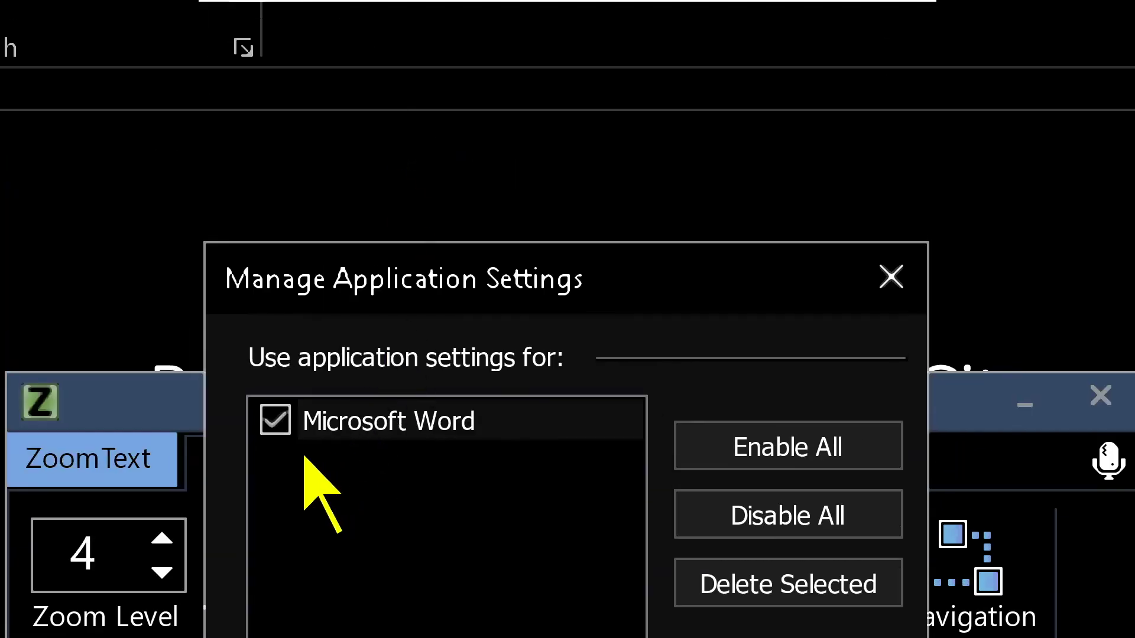
left_click(275, 425)
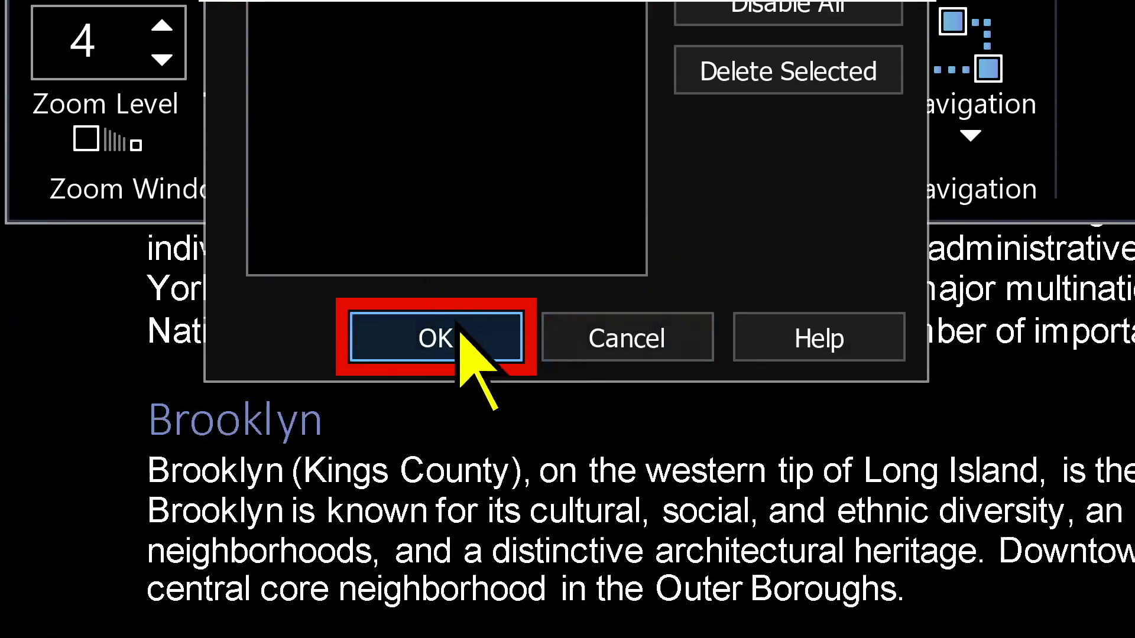
left_click(456, 338)
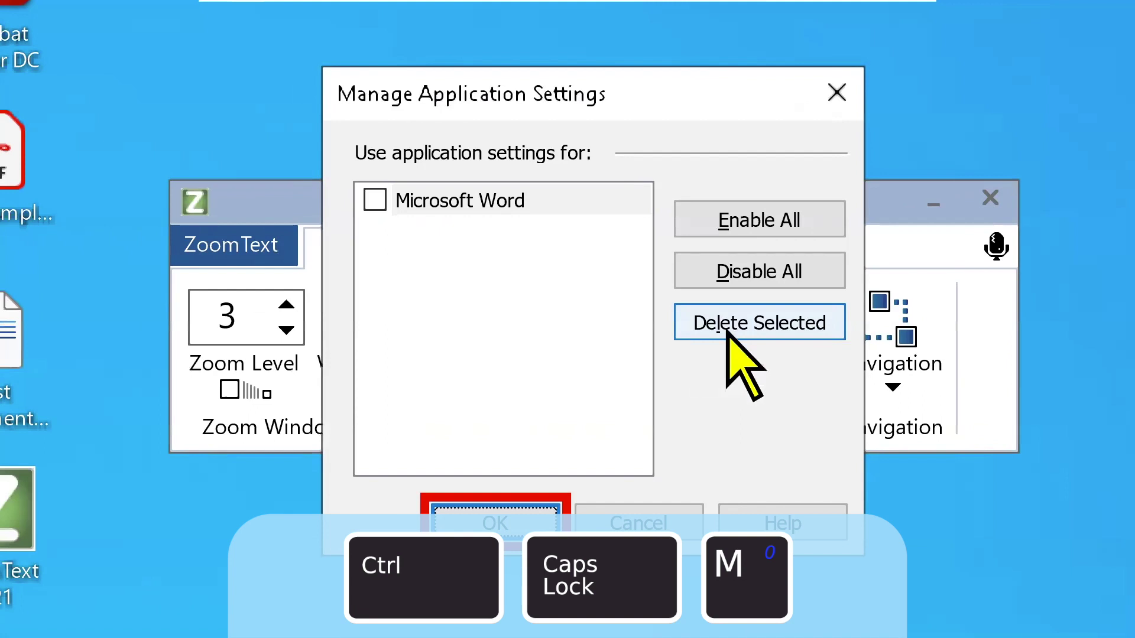
Mark Microsoft Word for deletion, decline the confirmation with No, and cancel the manager.
left_click(375, 203)
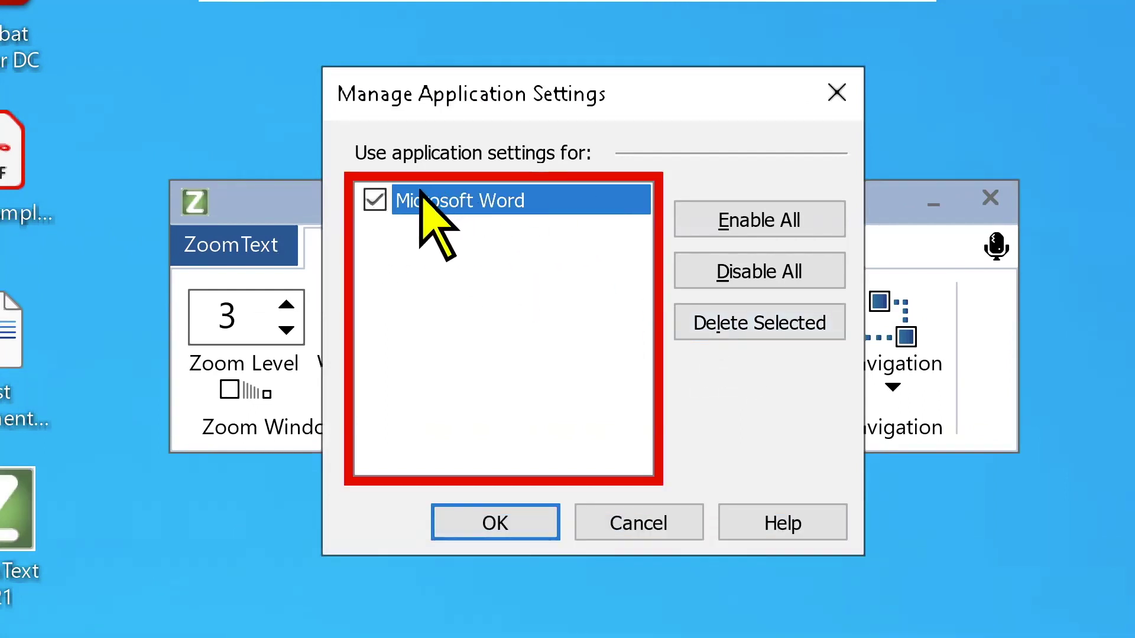
left_click(761, 333)
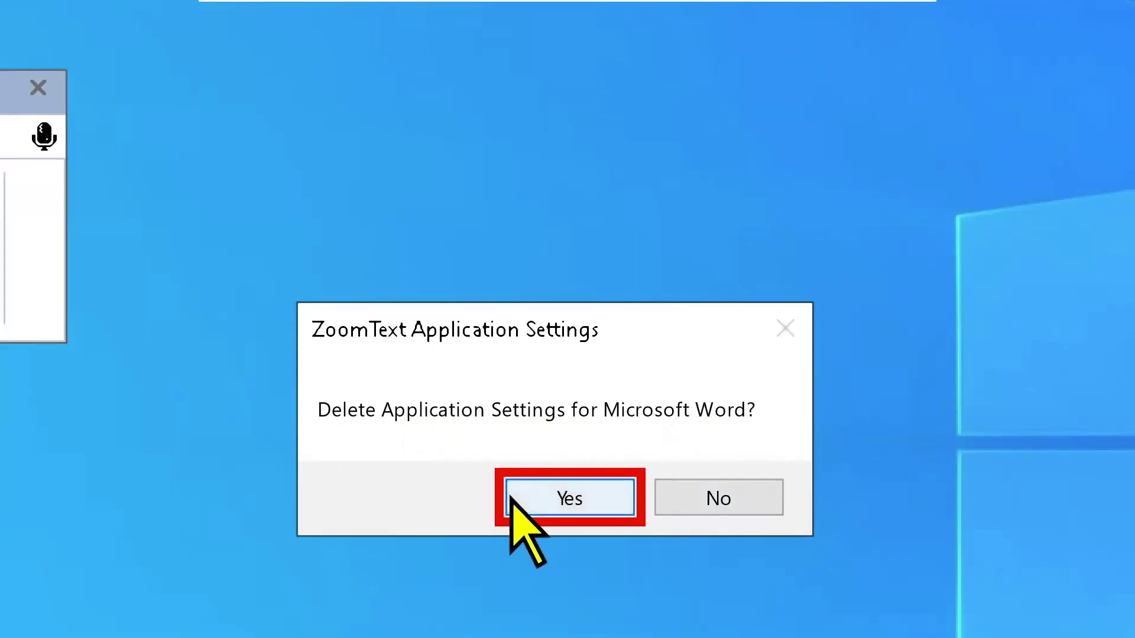
left_click(742, 499)
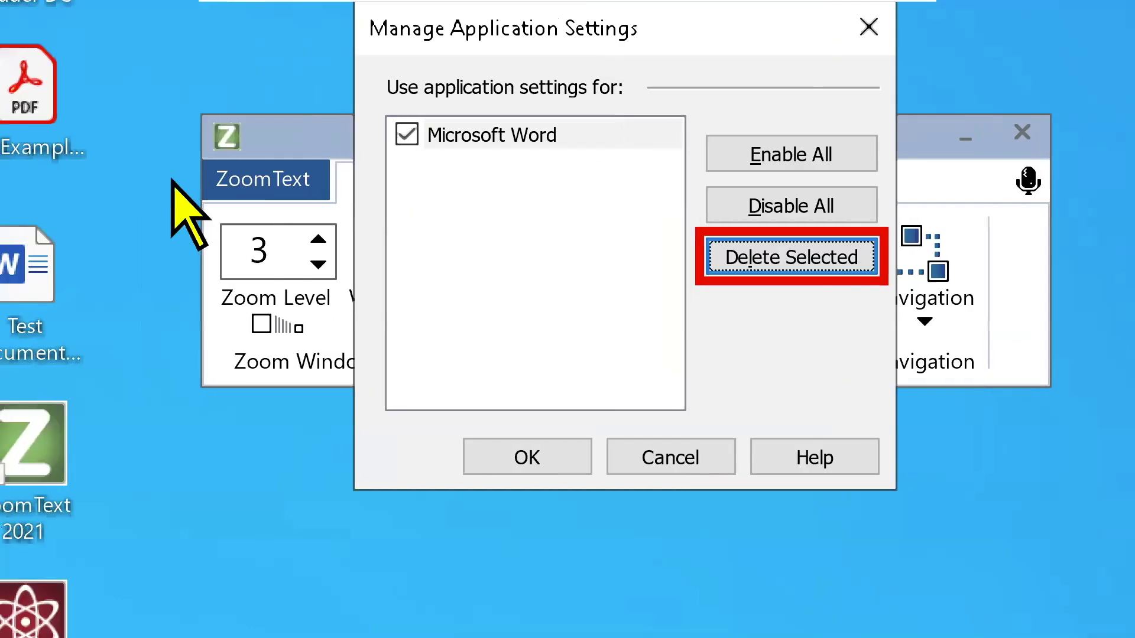
left_click(662, 462)
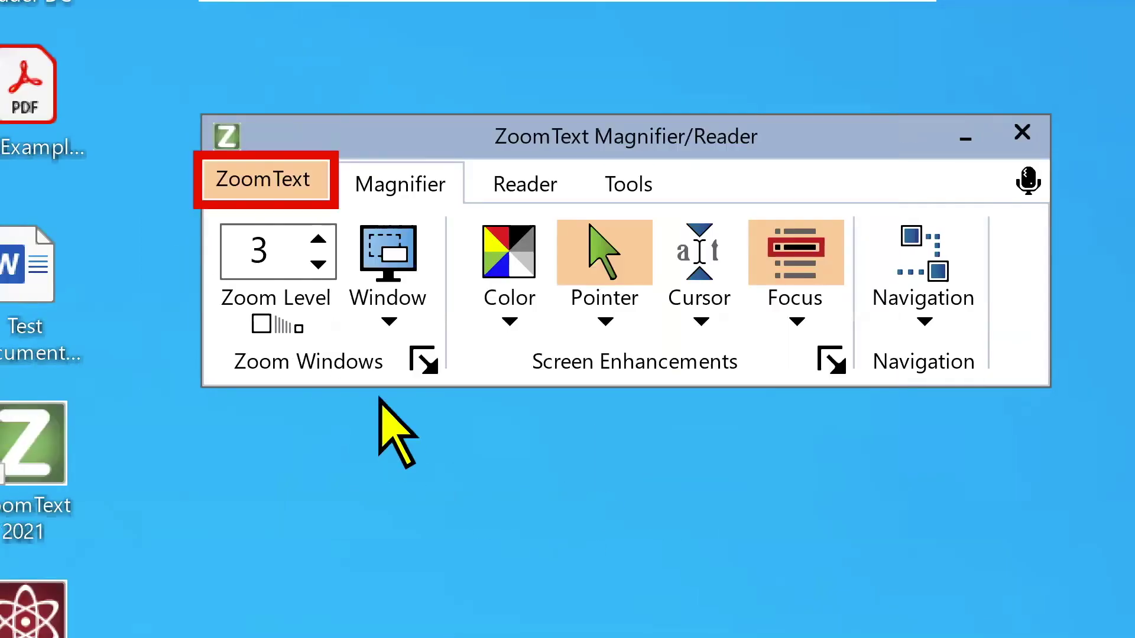
left_click_drag(507, 140, 466, 102)
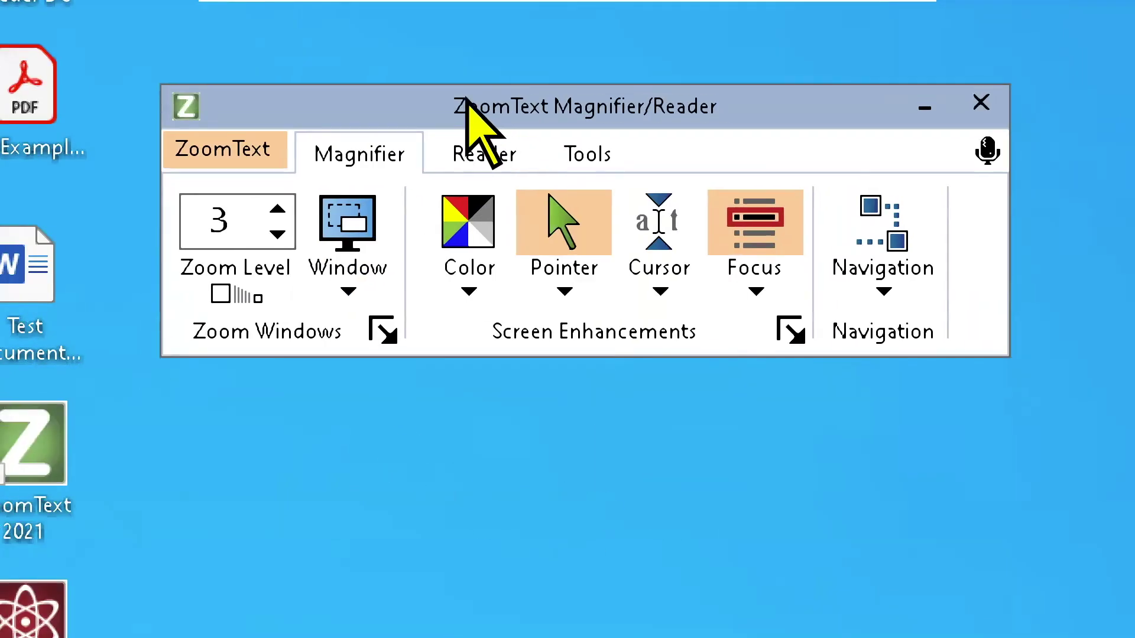
left_click(263, 148)
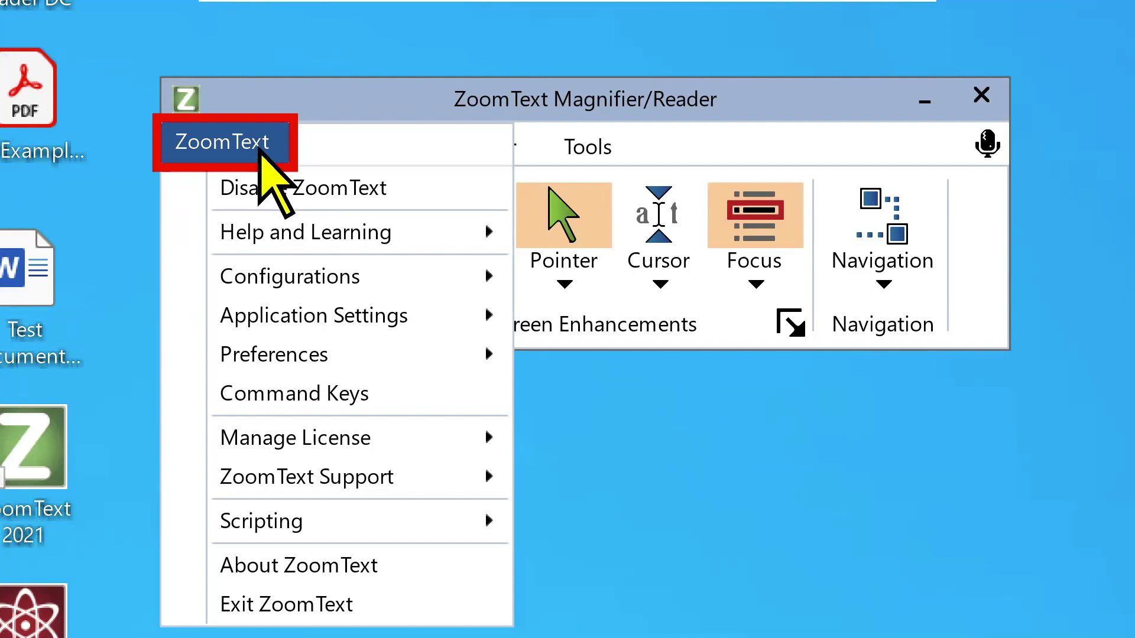
left_click(299, 112)
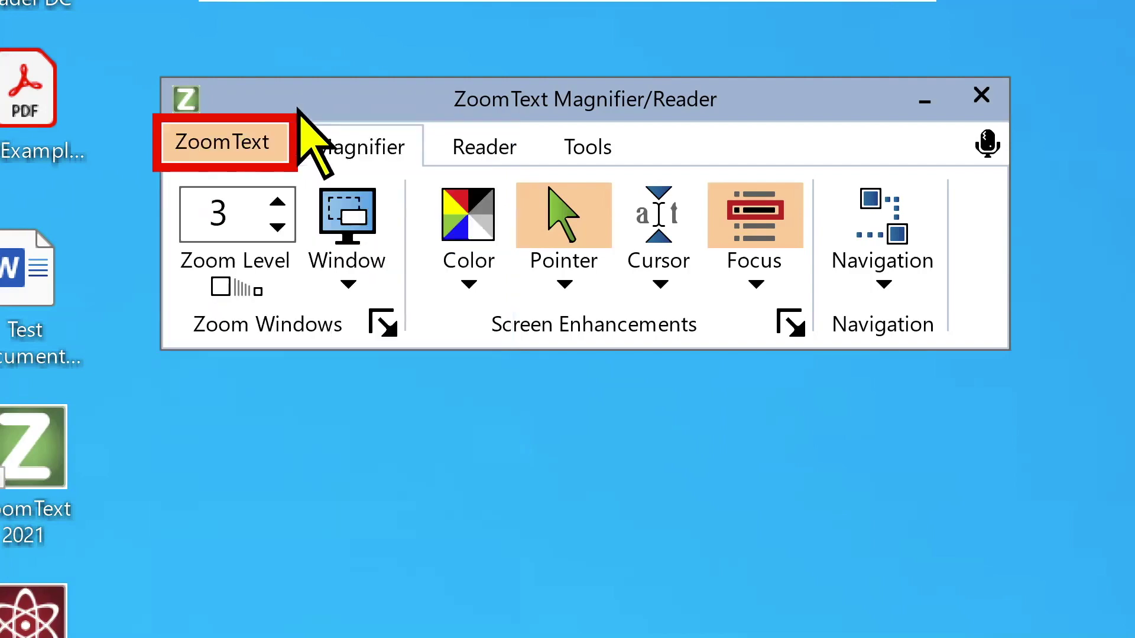